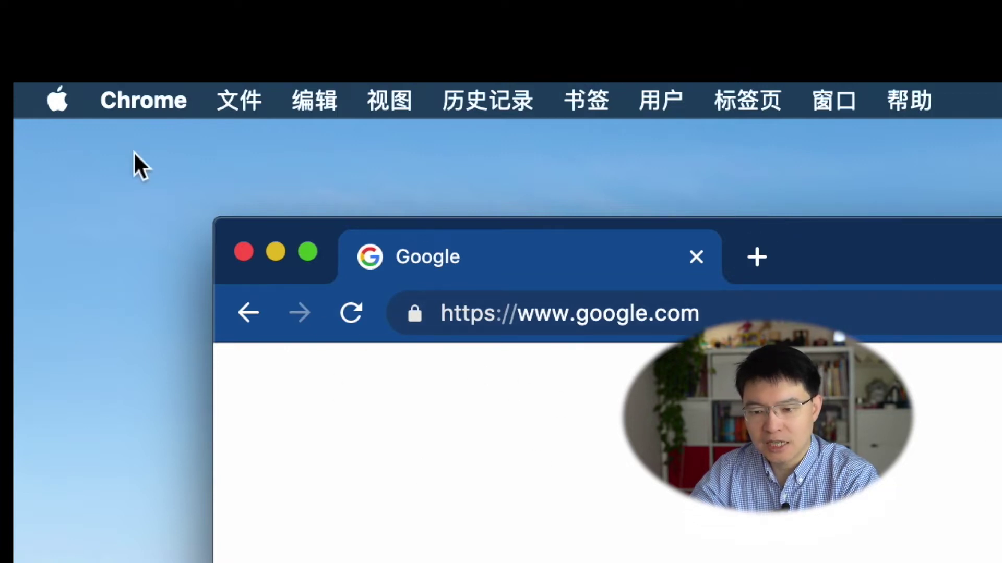
# Look through Chrome's application, file, edit, view, history and bookmark commands, and close the menus
pyautogui.click(132, 101)
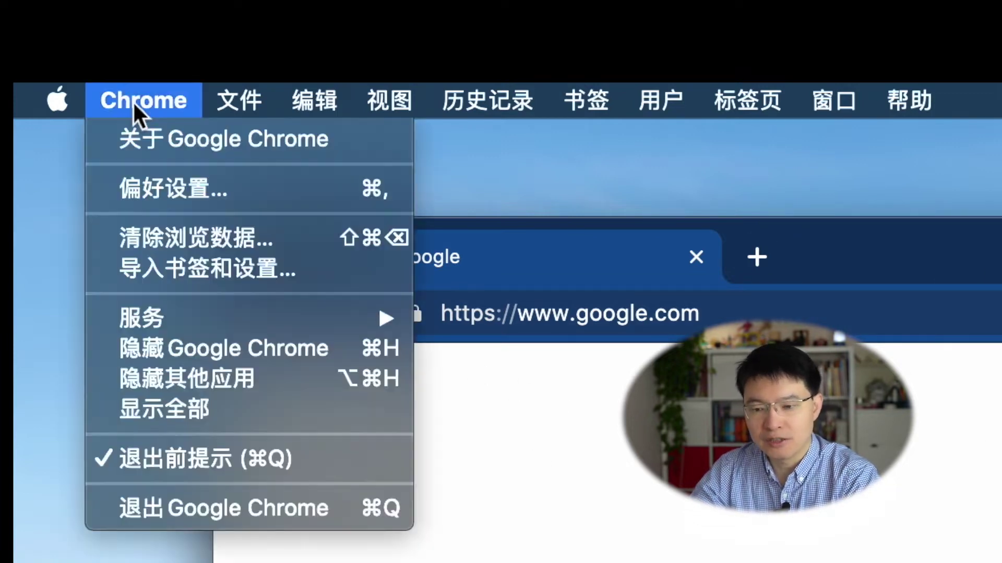
pyautogui.click(133, 101)
pyautogui.click(240, 99)
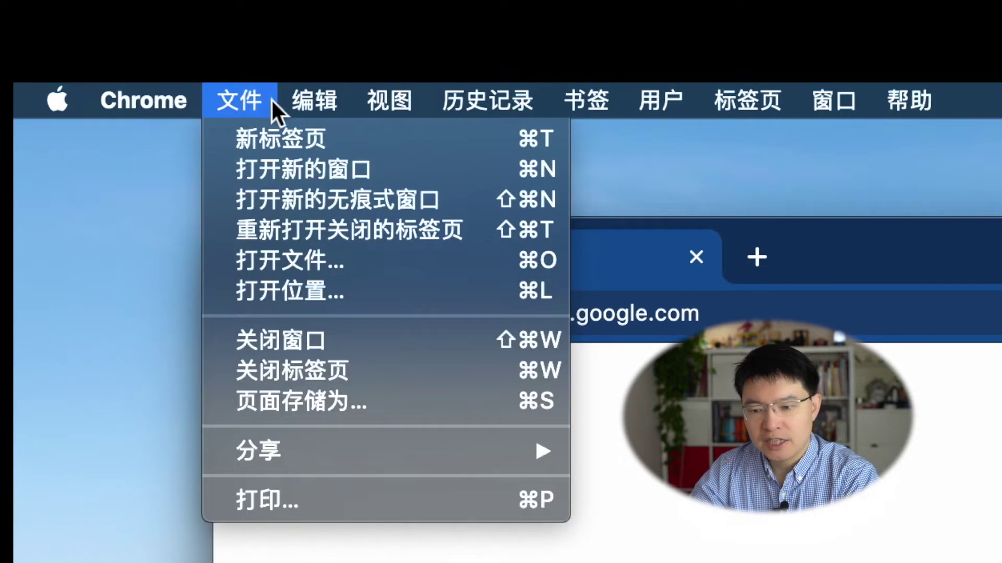
pyautogui.moveTo(367, 105)
pyautogui.moveTo(454, 105)
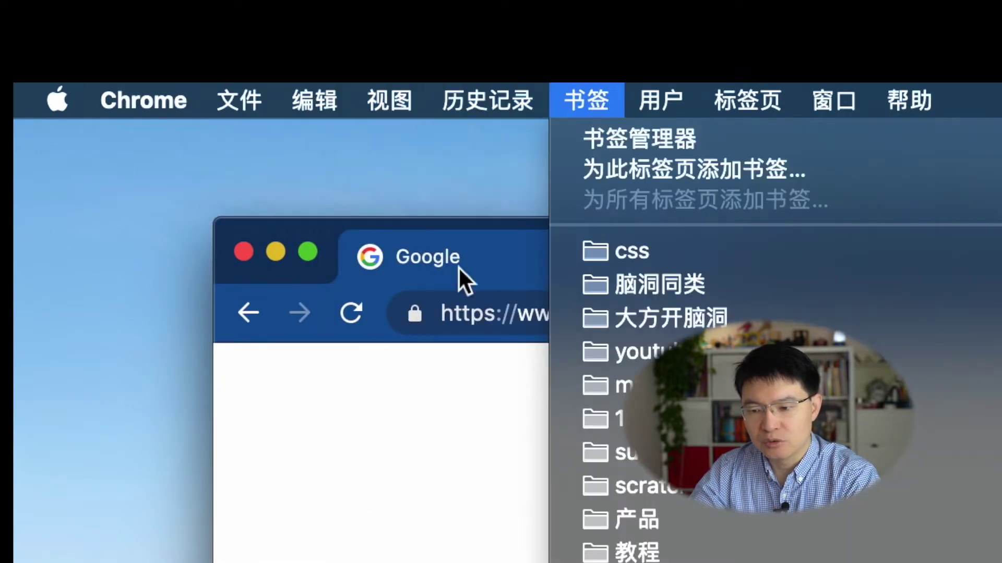
pyautogui.click(458, 280)
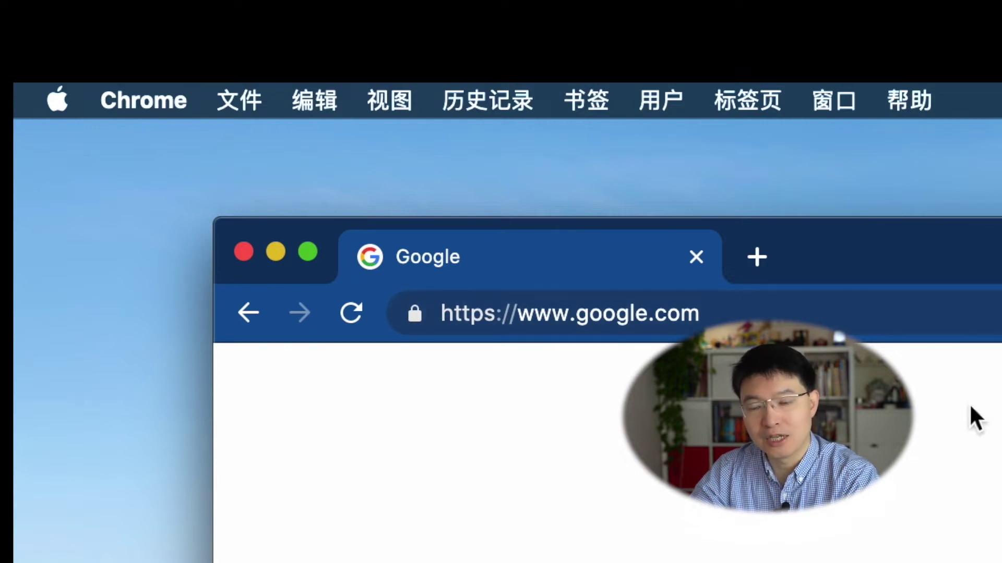
# Reposition the Google browser window around the desktop, finishing higher and closer to the desktop's centre
pyautogui.moveTo(929, 258); pyautogui.dragTo(1001, 437)
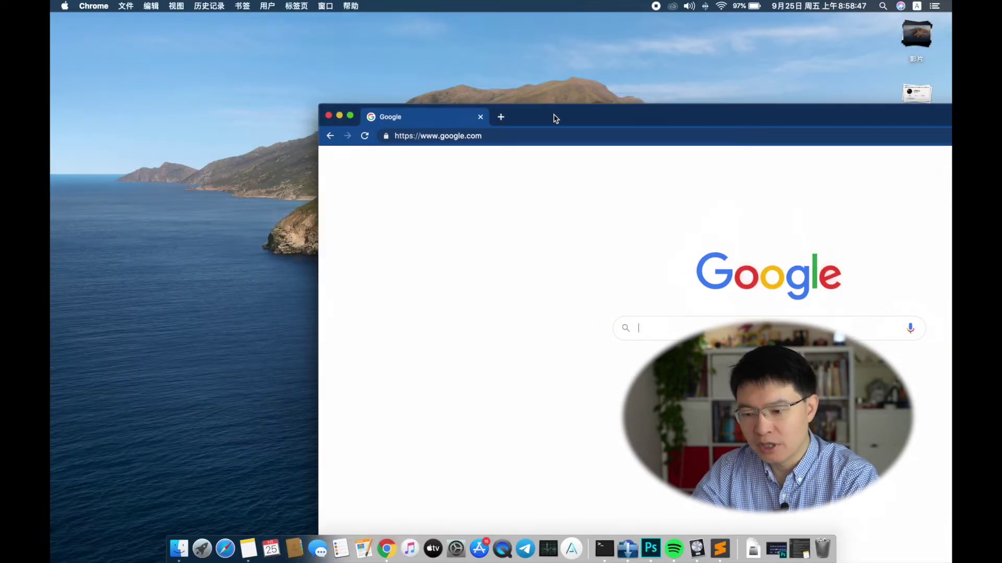
pyautogui.moveTo(556, 119)
pyautogui.mouseDown()
pyautogui.moveTo(339, 143)
pyautogui.moveTo(382, 119)
pyautogui.moveTo(541, 111)
pyautogui.mouseUp()
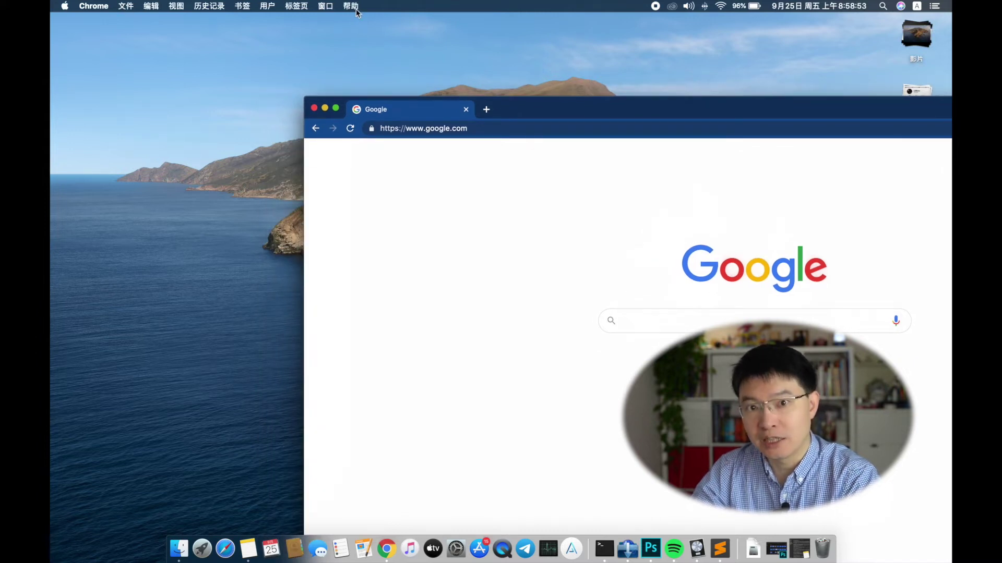
pyautogui.moveTo(565, 110); pyautogui.dragTo(444, 101)
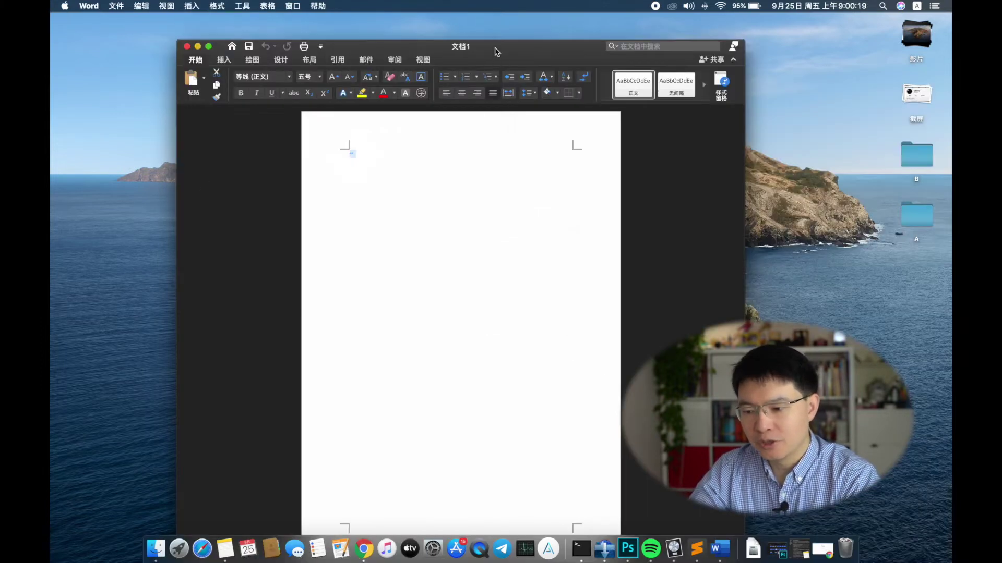
# Move the blank Word document window toward the middle of the desktop and select all of the document's content
pyautogui.moveTo(495, 51); pyautogui.dragTo(553, 77)
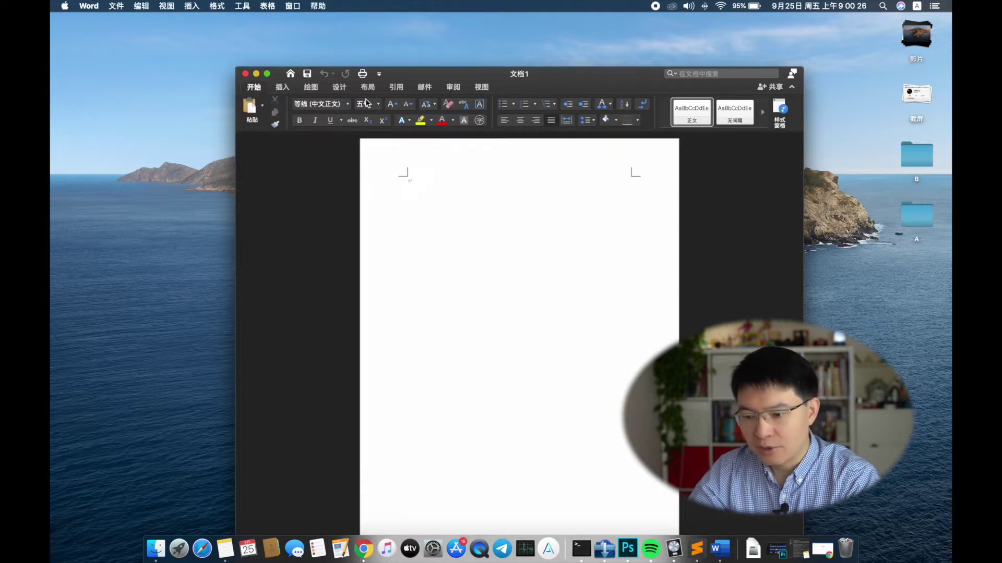
pyautogui.press('super+a')
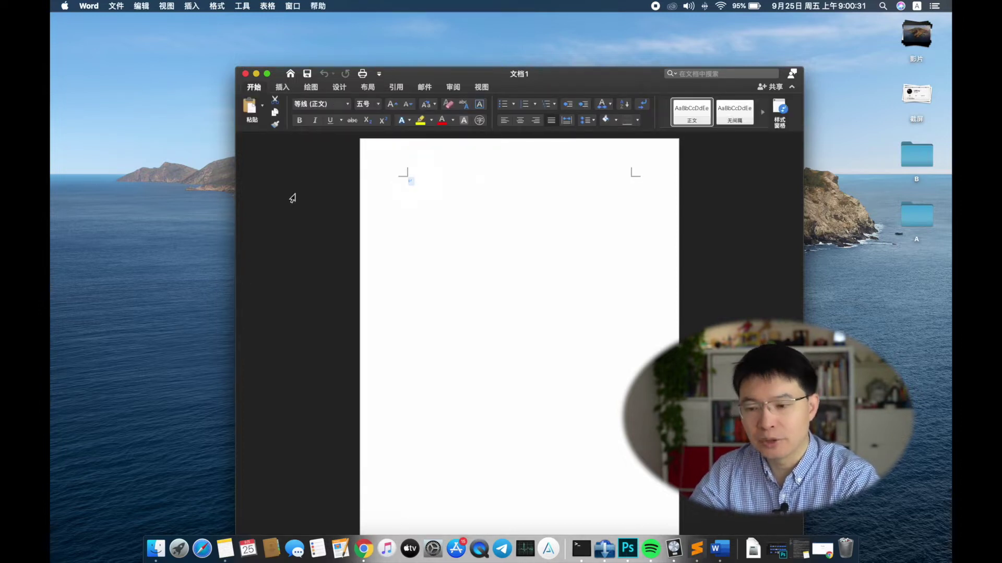
pyautogui.moveTo(491, 77); pyautogui.dragTo(500, 79)
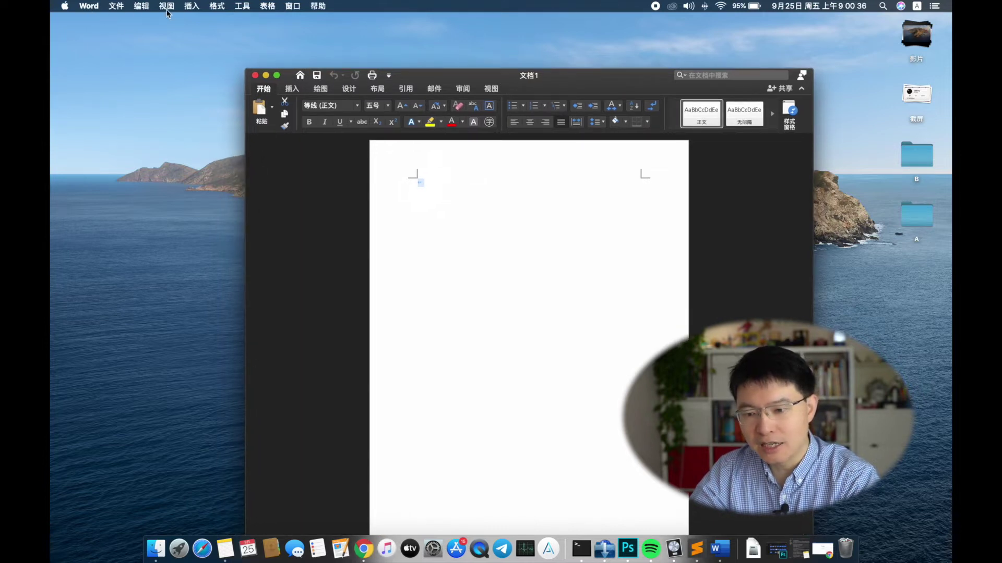
# Review Word's file commands, such as 新建文档, 打开 and 保存, and move the document window lower on the desktop
pyautogui.click(116, 7)
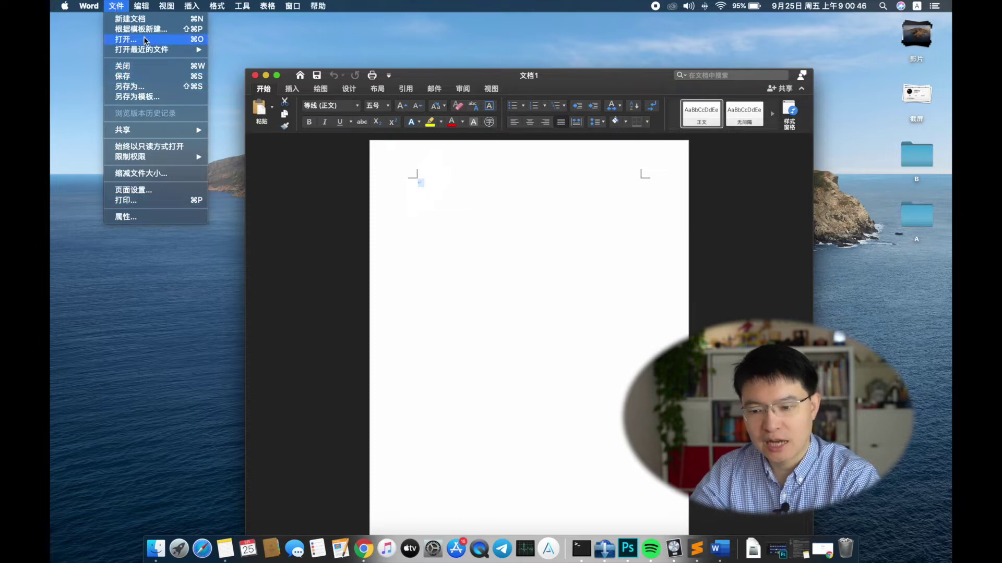
pyautogui.moveTo(78, 7)
pyautogui.moveTo(574, 76); pyautogui.dragTo(443, 229)
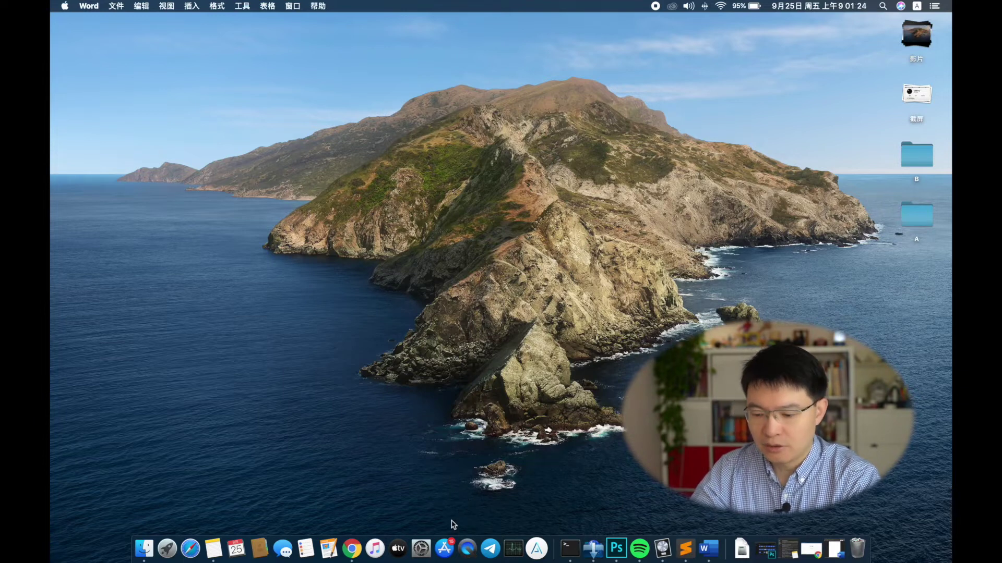
# Restore the minimized Google browser window from the Dock and minimize it again
pyautogui.click(333, 412)
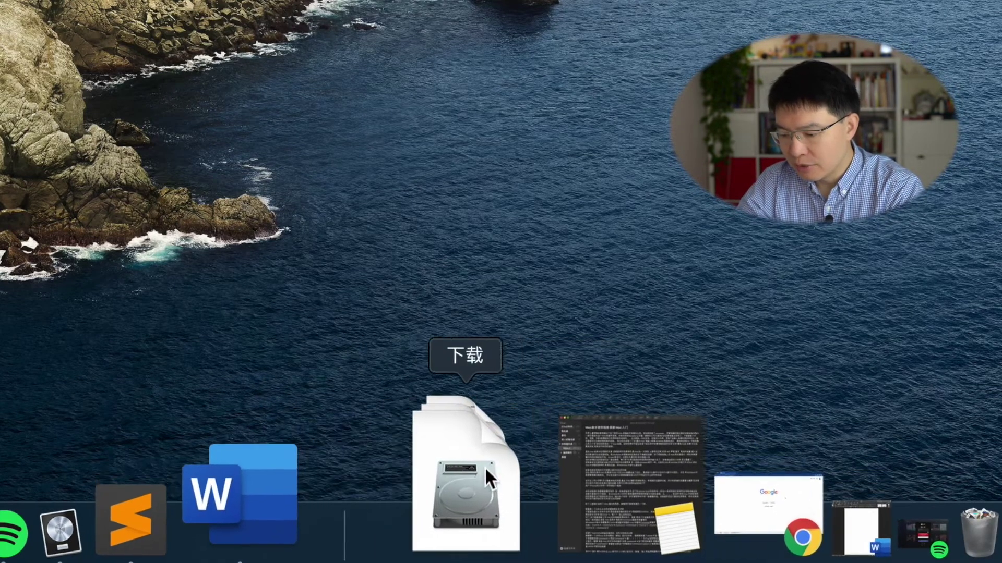
pyautogui.click(760, 501)
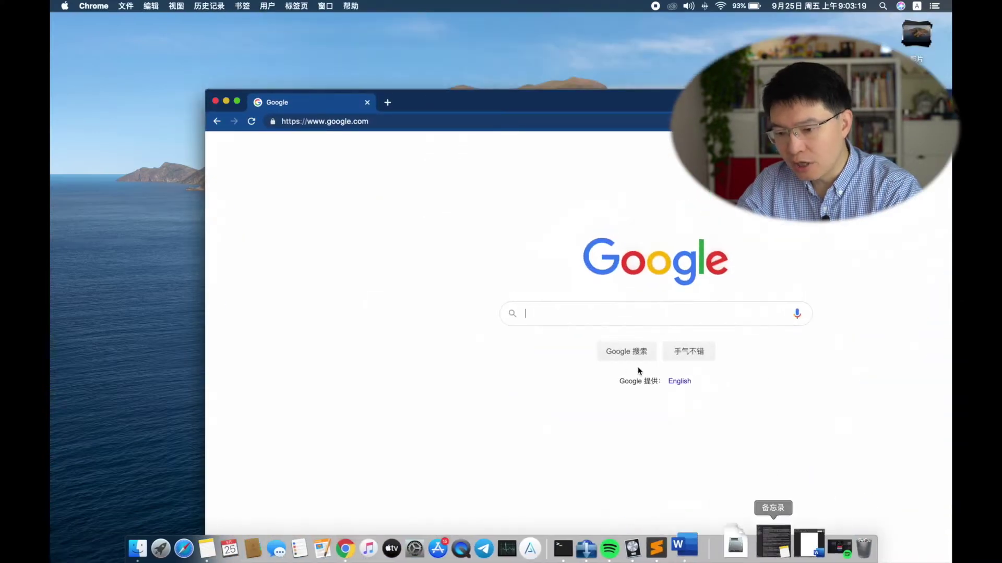
pyautogui.click(226, 101)
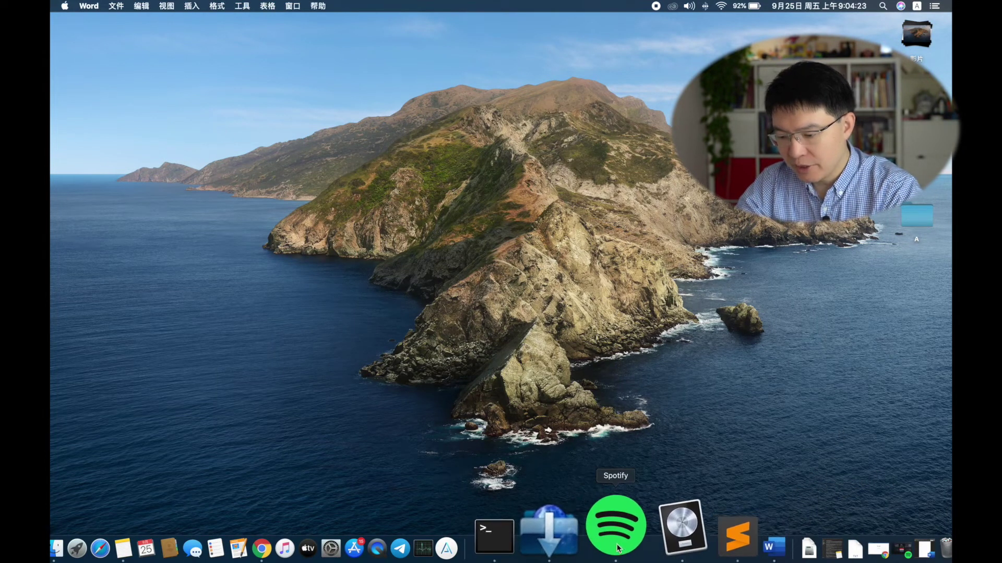
# Quit Spotify from the Dock and view Google Chrome's Dock options
pyautogui.rightClick(618, 547)
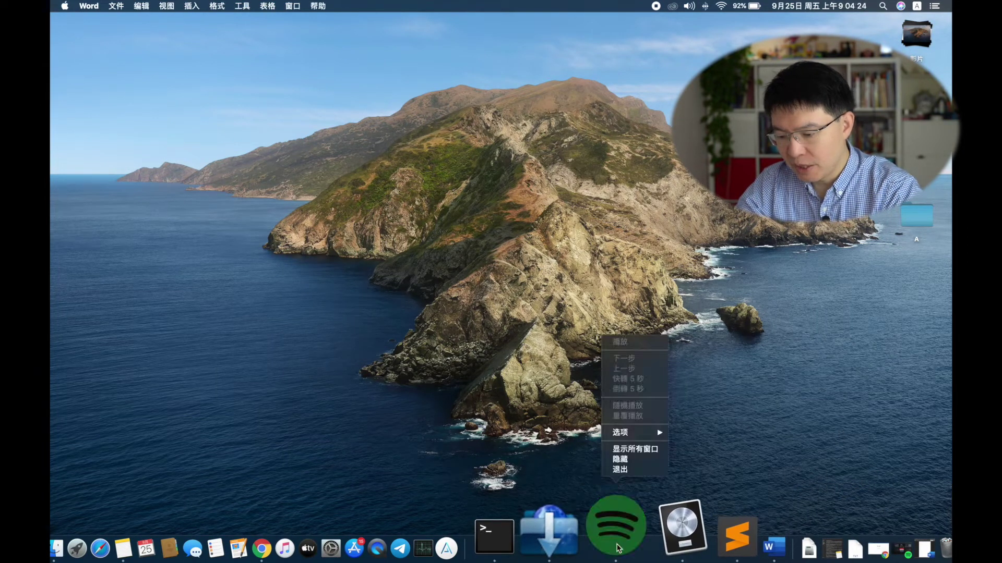
pyautogui.click(627, 471)
pyautogui.rightClick(616, 553)
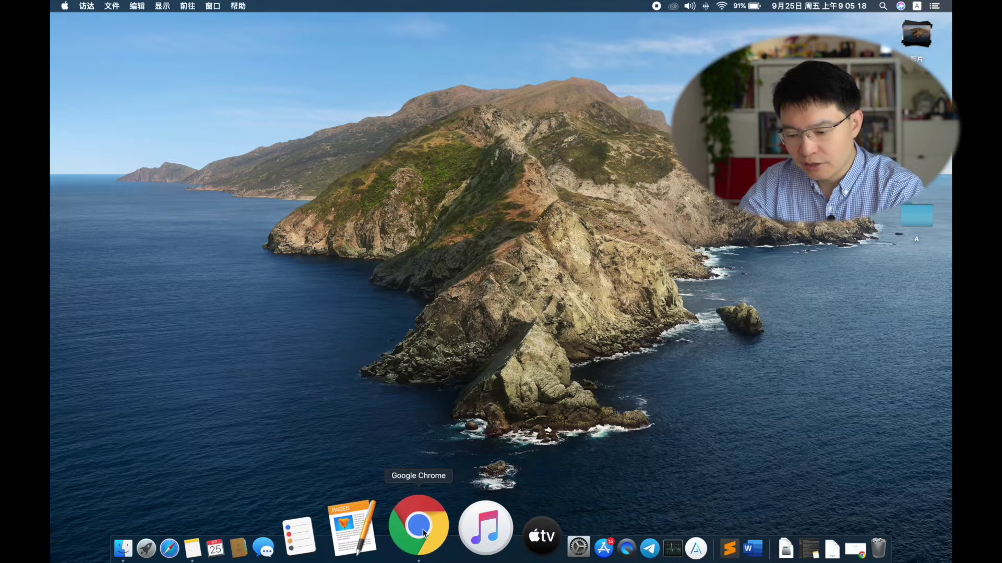
pyautogui.rightClick(424, 548)
pyautogui.moveTo(451, 438)
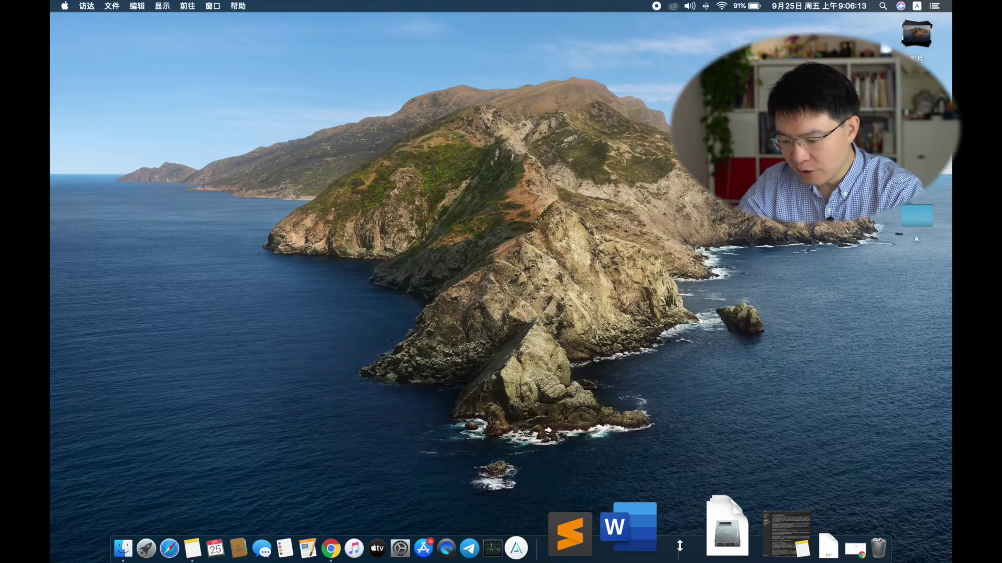
# Enlarge the Dock slightly and shrink it back to its smaller size
pyautogui.moveTo(680, 546); pyautogui.dragTo(684, 537)
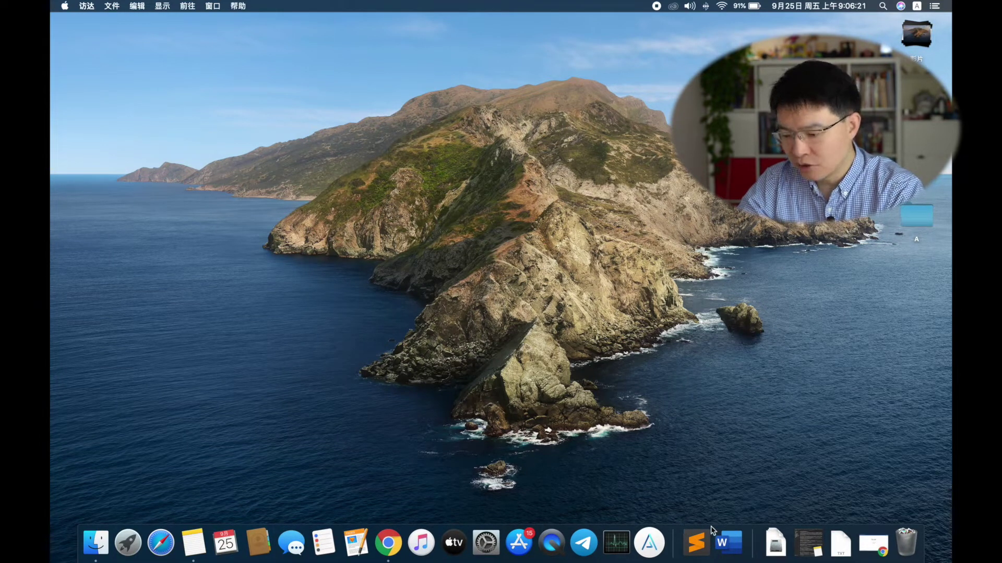
pyautogui.moveTo(751, 540); pyautogui.dragTo(741, 560)
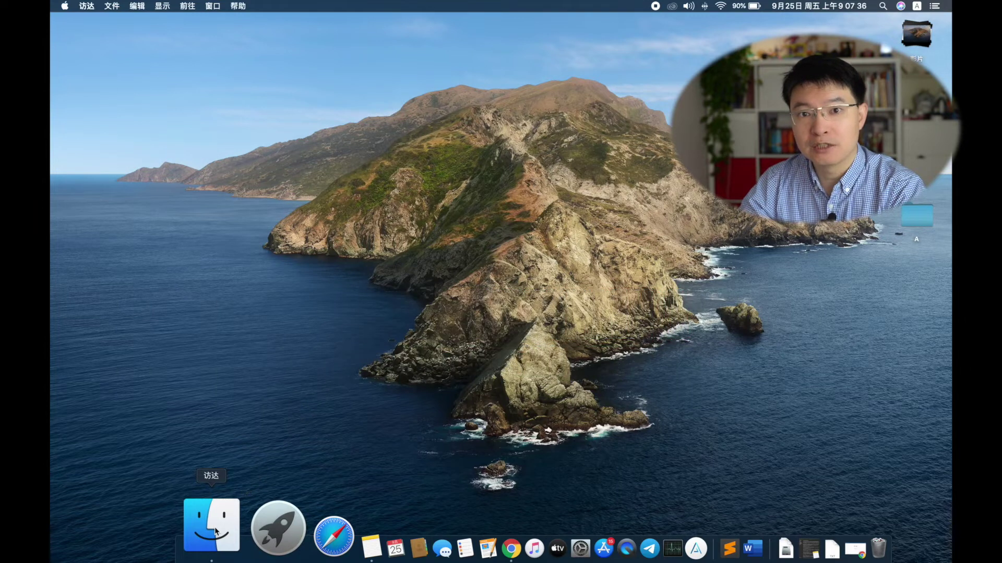
# Open a Finder window and browse the 下载 (Downloads) and 桌面 (Desktop) folders
pyautogui.click(215, 532)
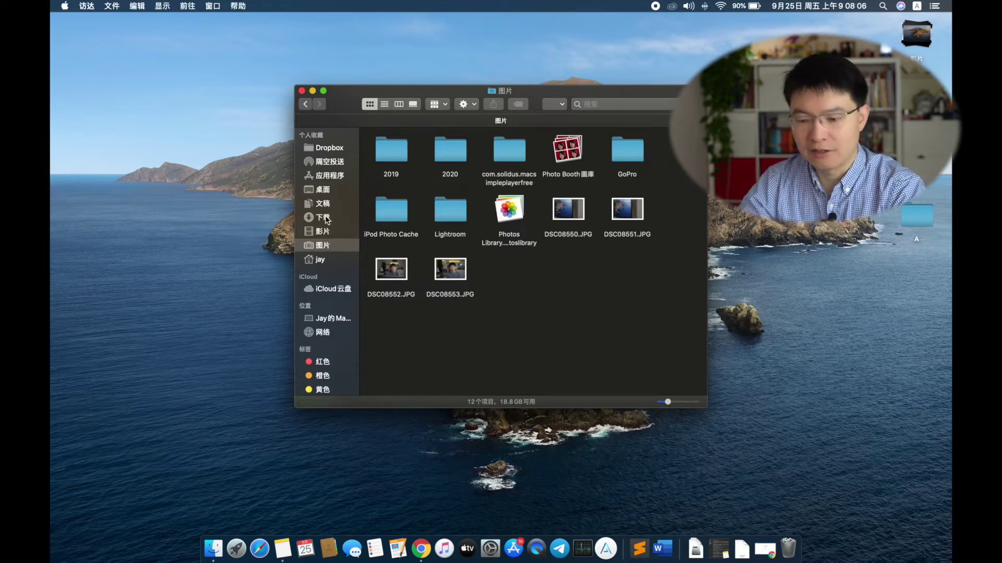
pyautogui.click(325, 218)
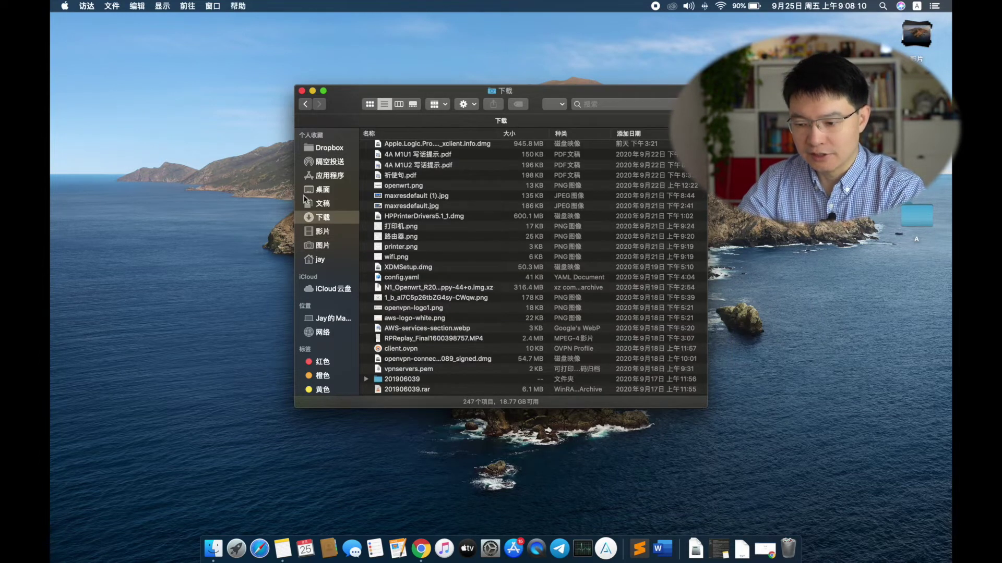
pyautogui.click(326, 189)
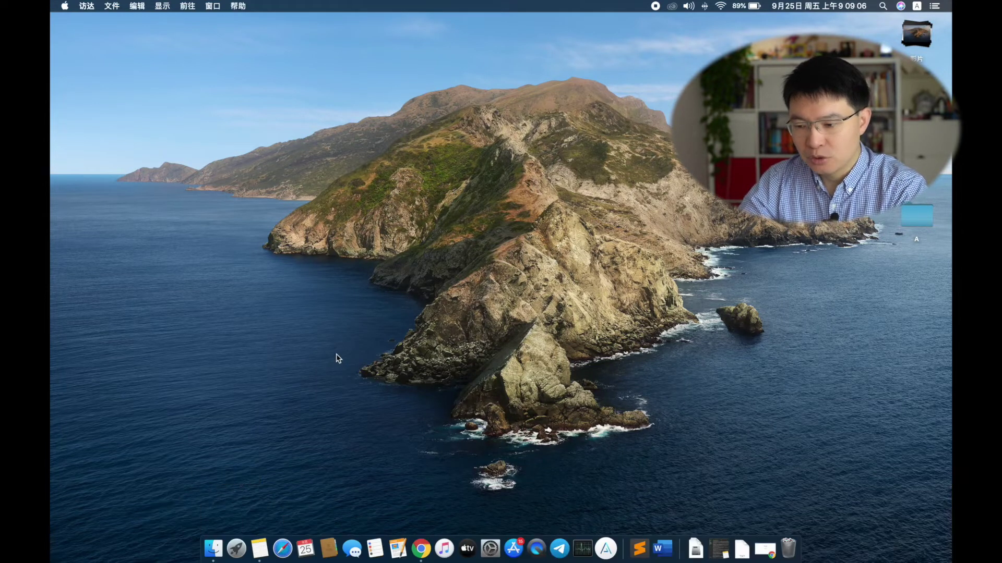
# Group the Edit, Remote, Viewer and Imaging Edge Desktop apps into a Launchpad folder named sony, and exit Launchpad
pyautogui.click(238, 536)
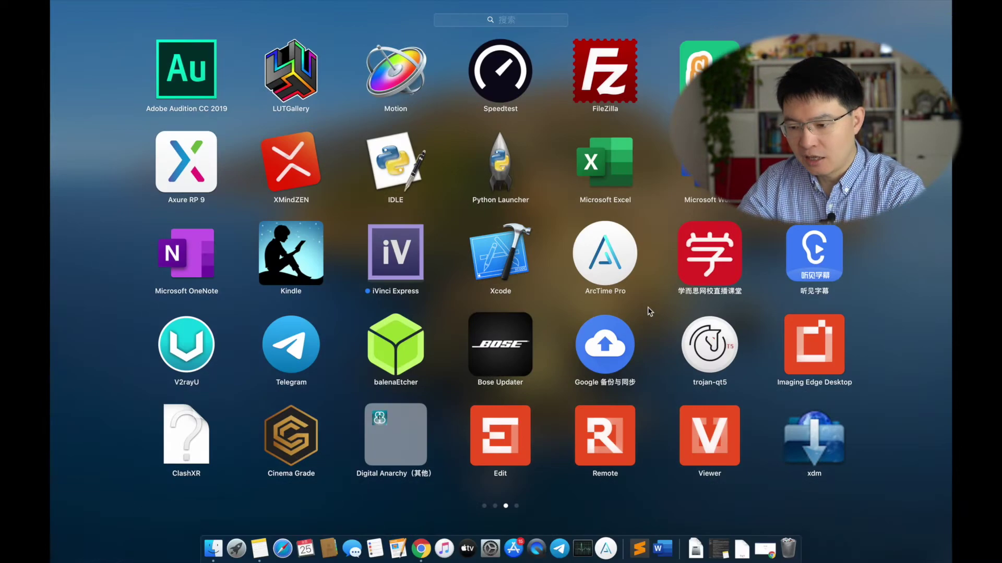
pyautogui.hscroll(2, 205, 295)
pyautogui.hscroll(-2, 355, 302)
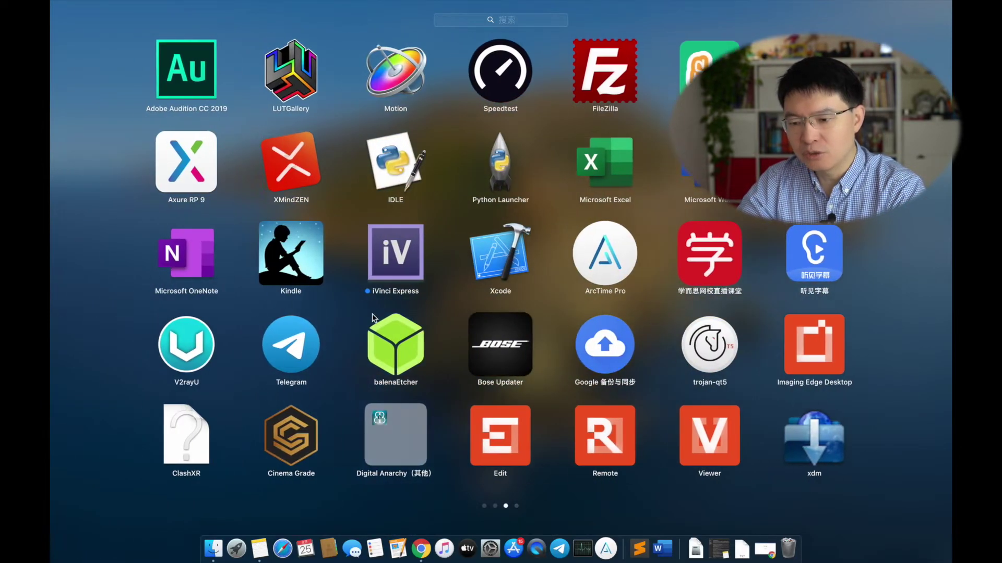
pyautogui.moveTo(373, 318); pyautogui.dragTo(381, 385)
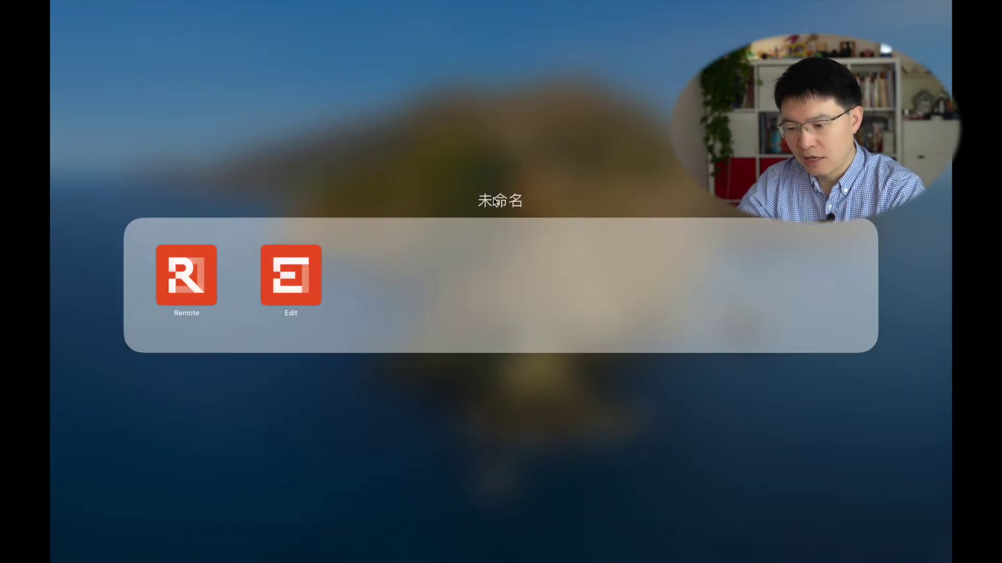
pyautogui.click(501, 200)
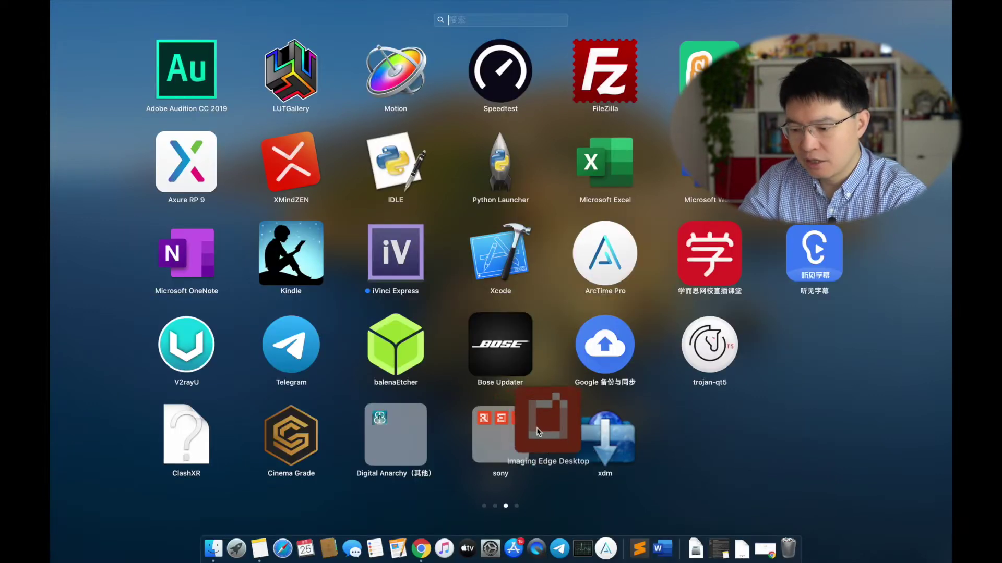
pyautogui.moveTo(542, 425); pyautogui.dragTo(396, 443)
pyautogui.press('Escape')
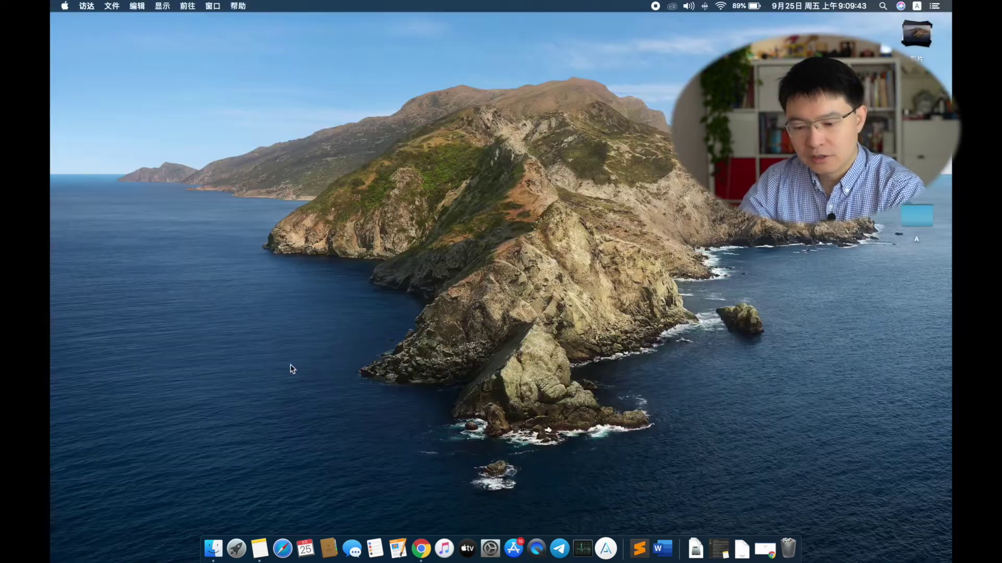
# Reposition the SPlayer app near GoPro Quik on Launchpad's second page, and exit Launchpad
pyautogui.click(238, 543)
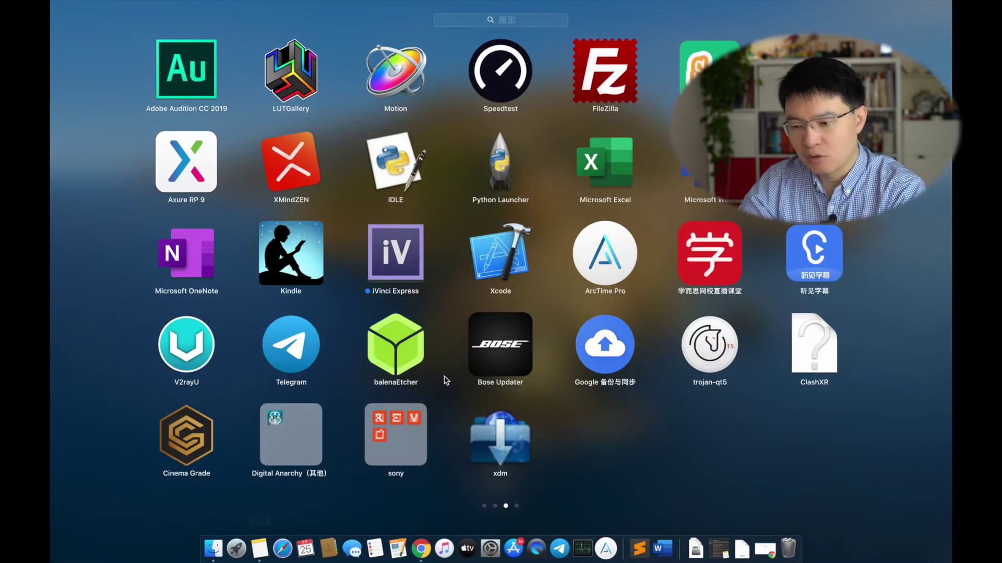
pyautogui.scroll(2, 450, 372)
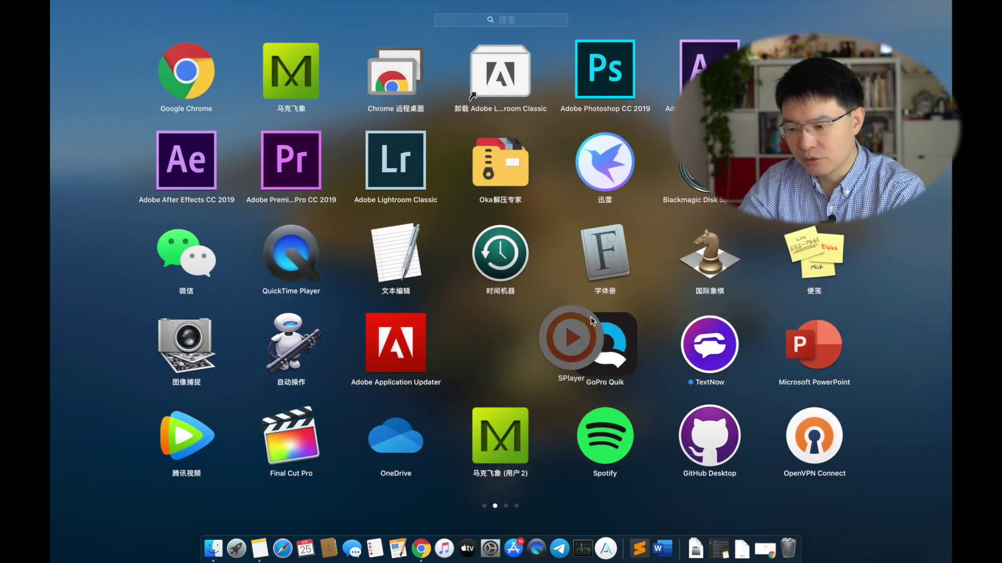
pyautogui.click(454, 234)
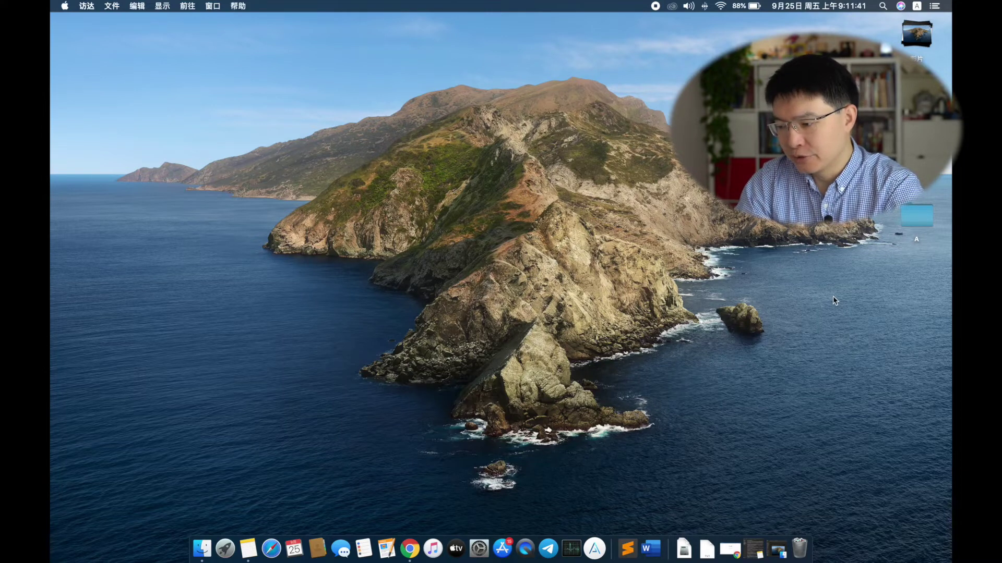
# Open folder A on the desktop to view its contents and close its window, repeating this once
pyautogui.moveTo(916, 215); pyautogui.dragTo(266, 81)
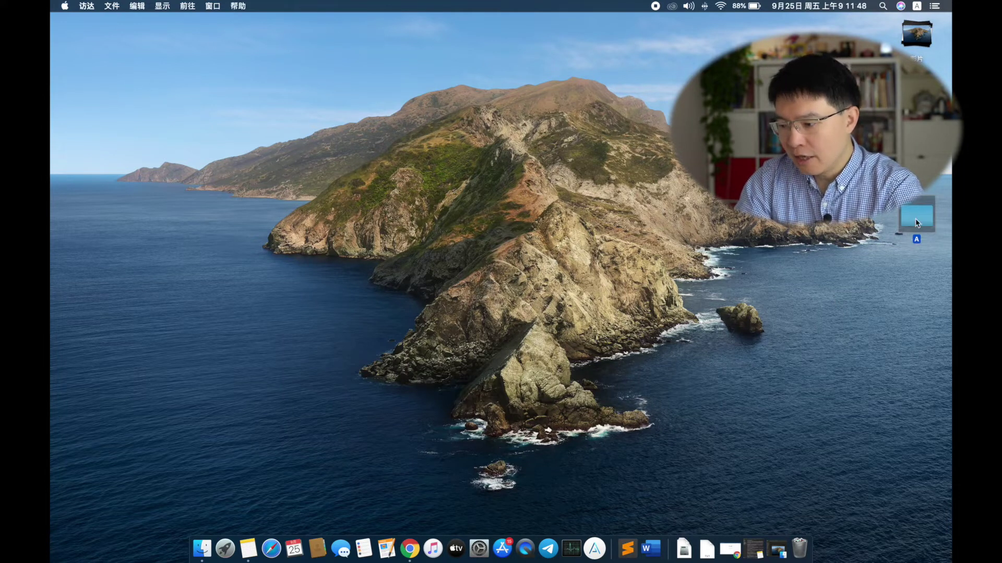
pyautogui.press('super+o')
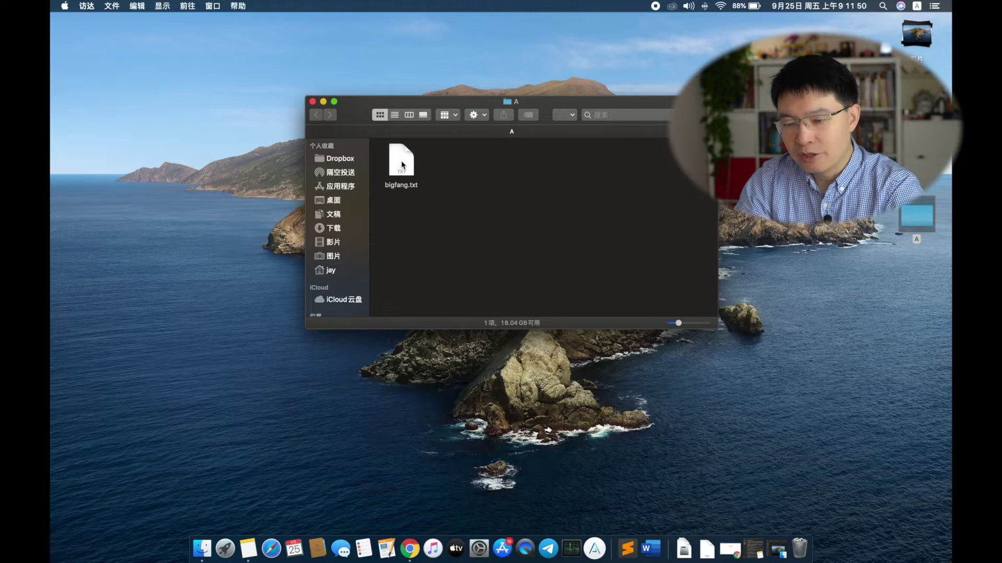
pyautogui.press('super+w')
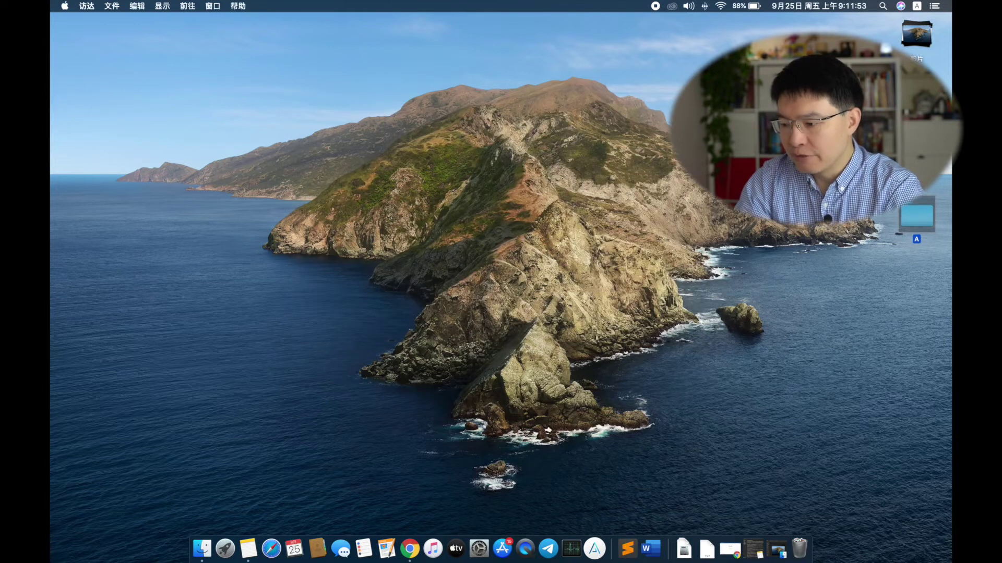
pyautogui.press('super+o')
pyautogui.press('super+w')
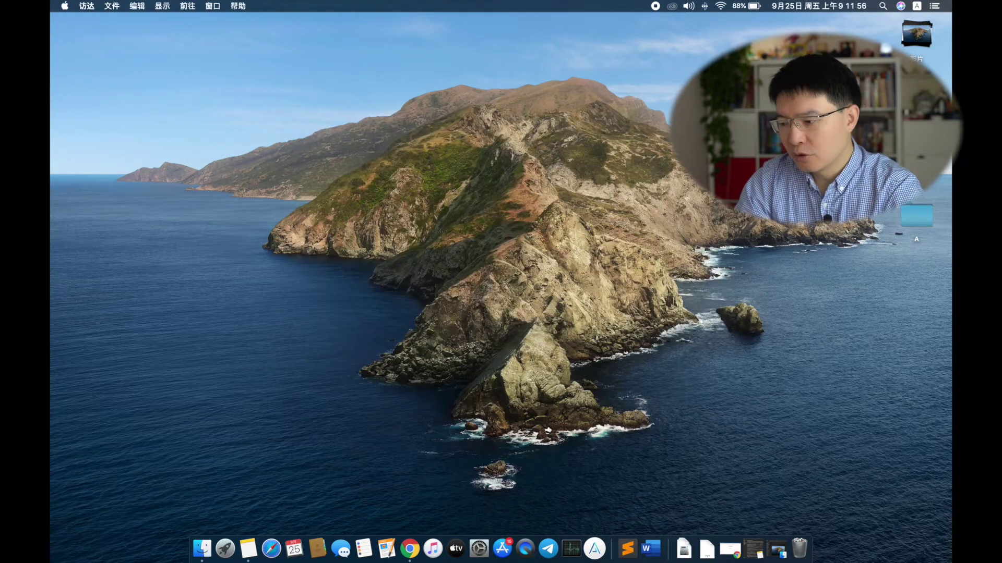
# Open the desktop folder A and duplicate bigfang.txt inside it
pyautogui.doubleClick(922, 222)
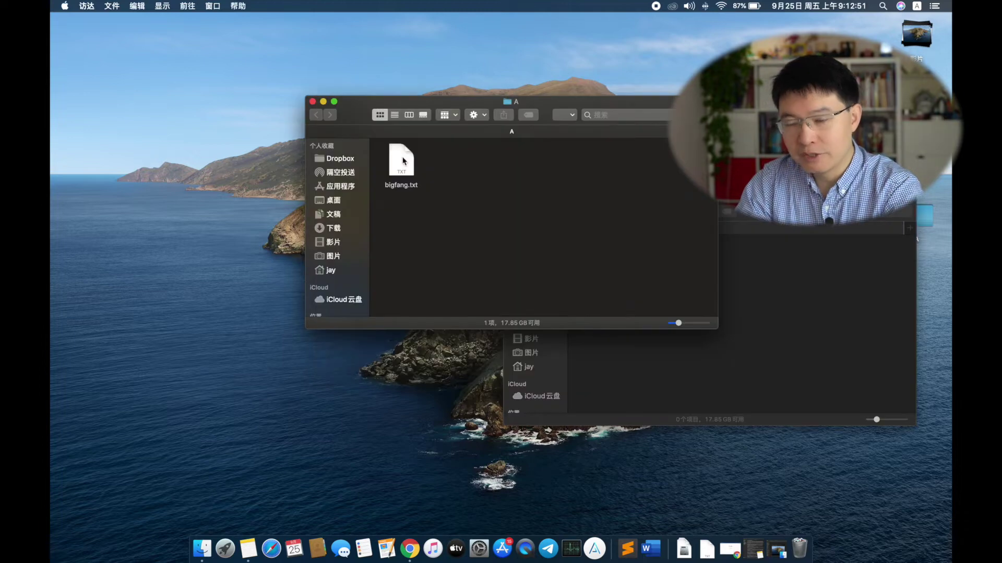
pyautogui.rightClick(401, 159)
pyautogui.press('Escape')
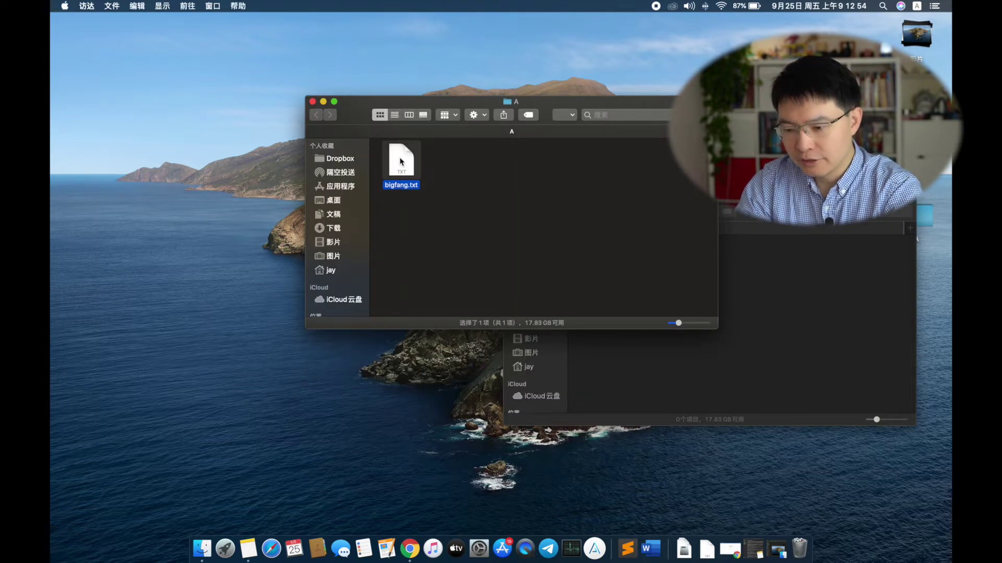
pyautogui.rightClick(401, 161)
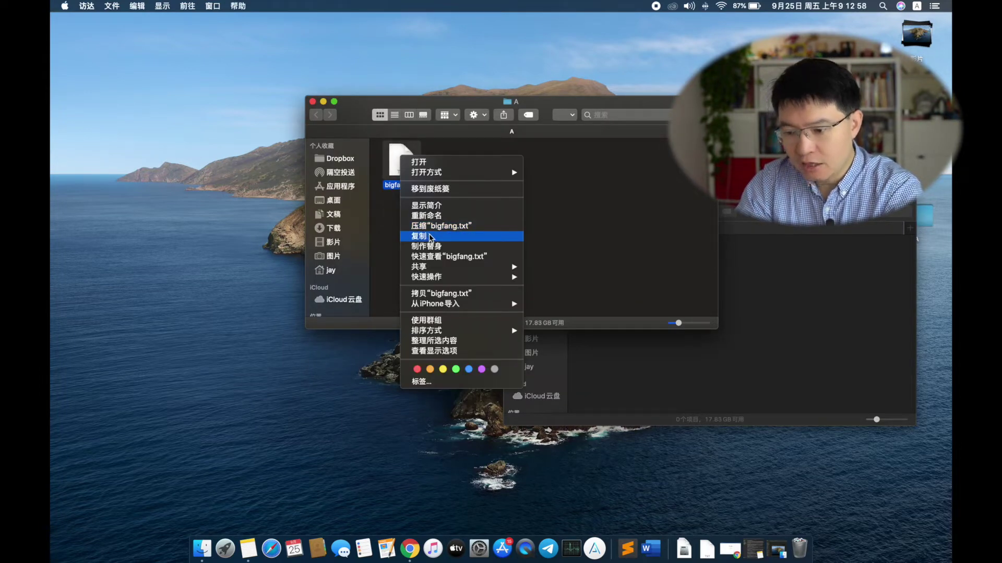
pyautogui.click(431, 238)
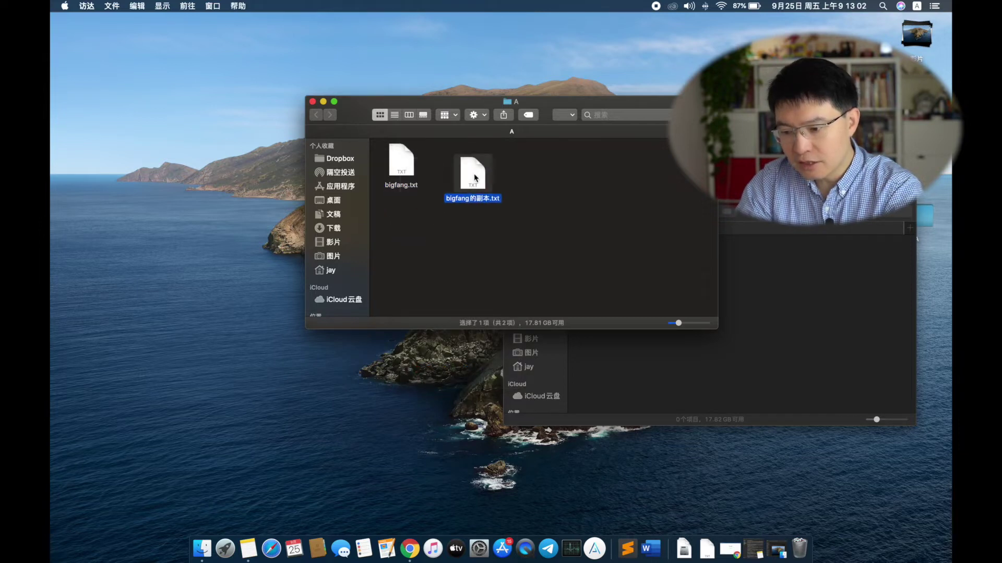
# Paste the clipboard contents into folder B's window
pyautogui.click(773, 295)
pyautogui.rightClick(656, 276)
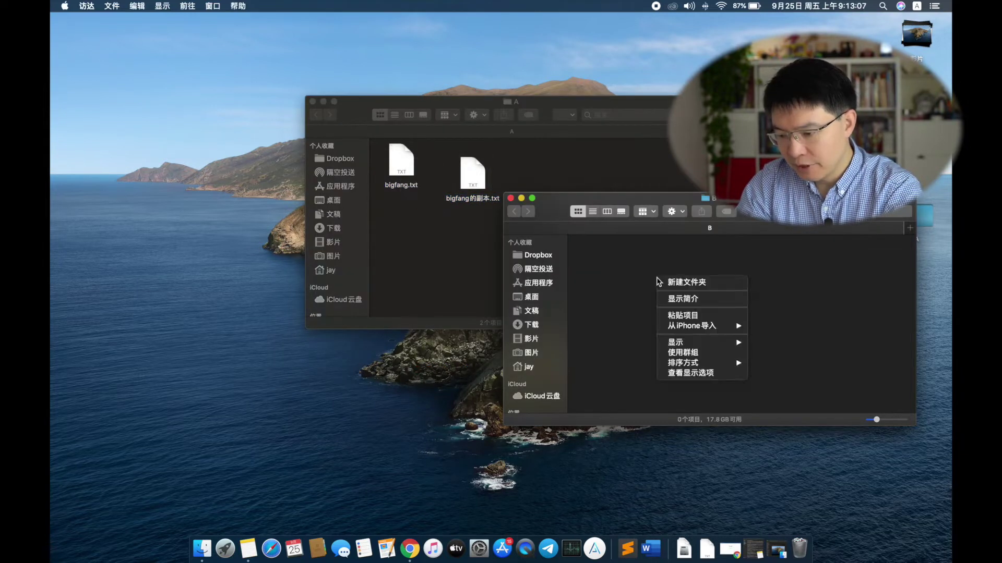
pyautogui.click(676, 320)
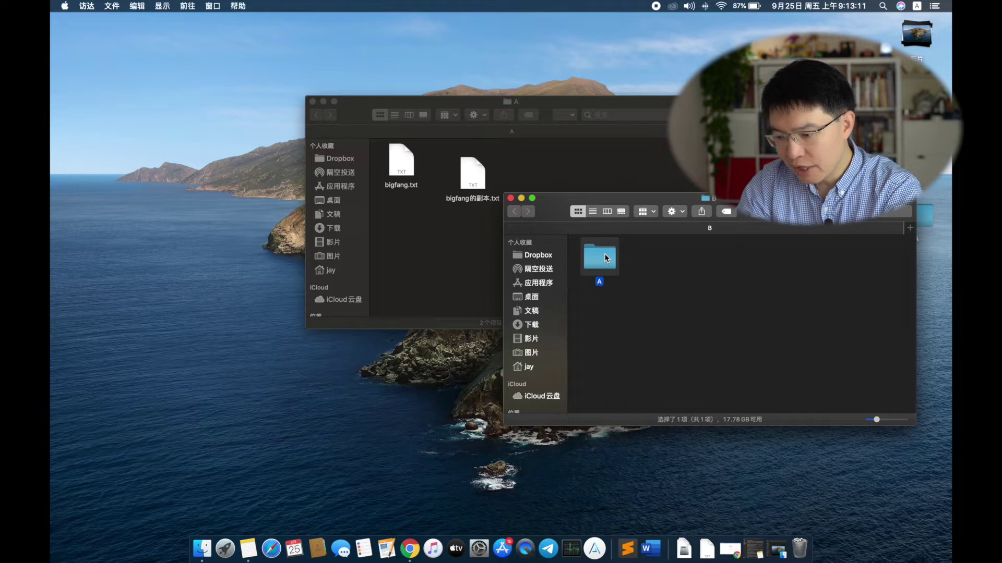
# Delete the pasted folder A from folder B and bigfang的副本.txt from folder A
pyautogui.click(604, 255)
pyautogui.click(472, 177)
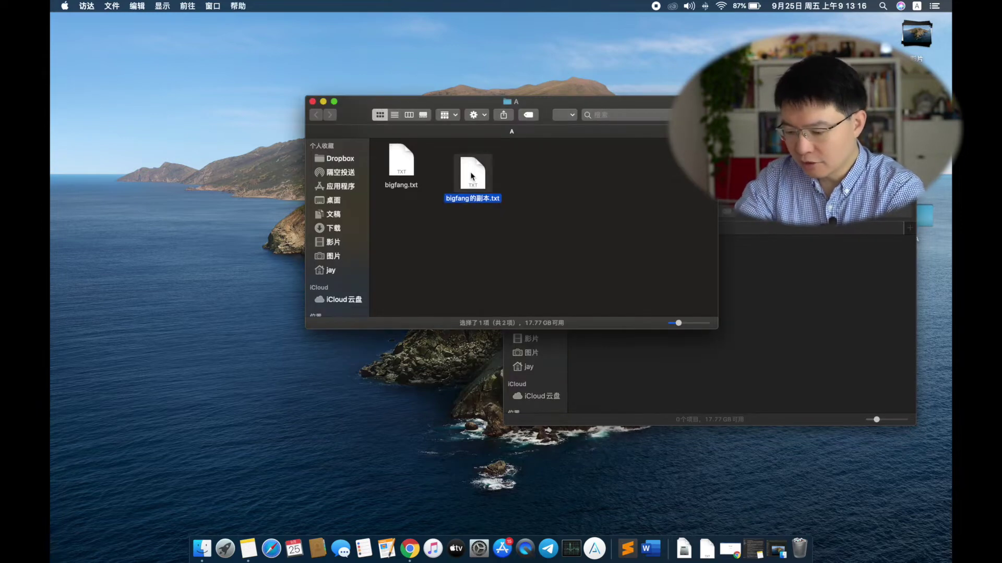
pyautogui.press('super+BackSpace')
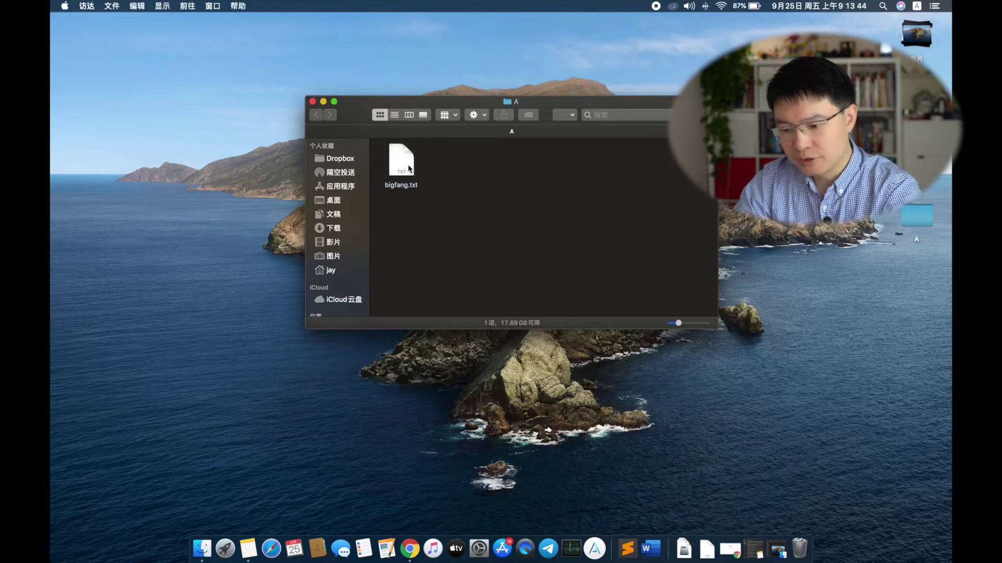
# Move folder B's copy of bigfang.txt to the Trash
pyautogui.click(420, 174)
pyautogui.click(423, 178)
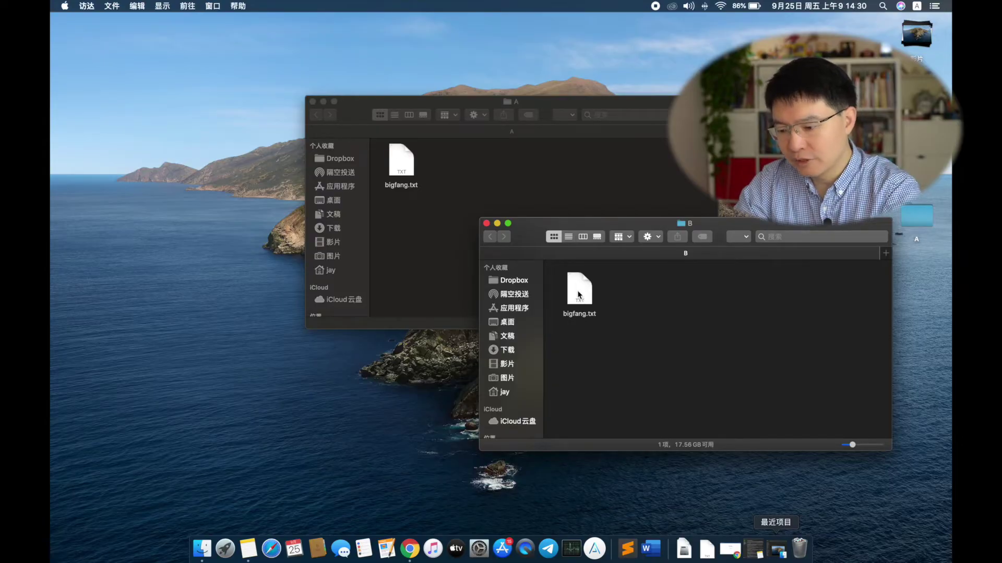
pyautogui.rightClick(578, 294)
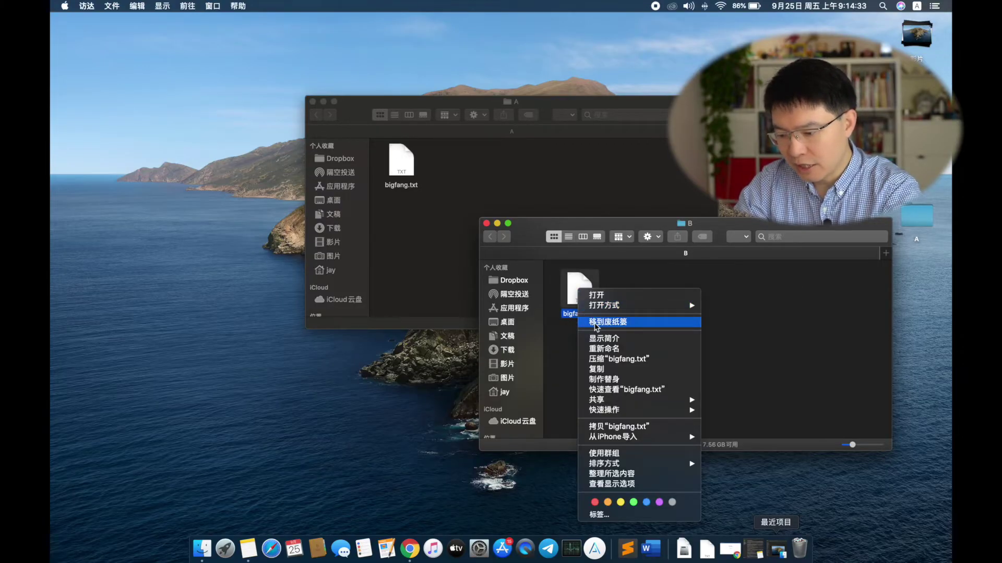
pyautogui.click(786, 334)
pyautogui.moveTo(584, 296); pyautogui.dragTo(796, 521)
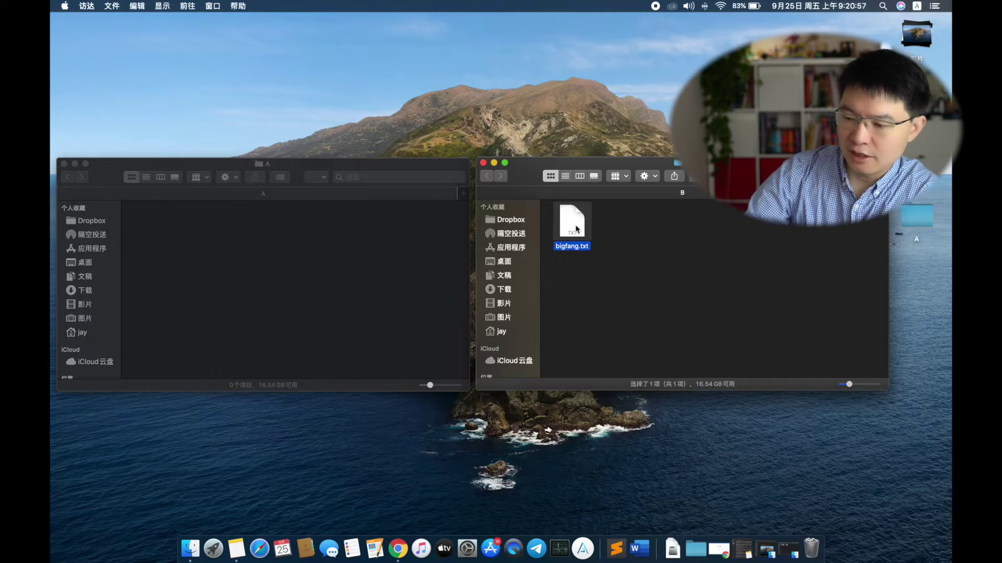
pyautogui.press('super+BackSpace')
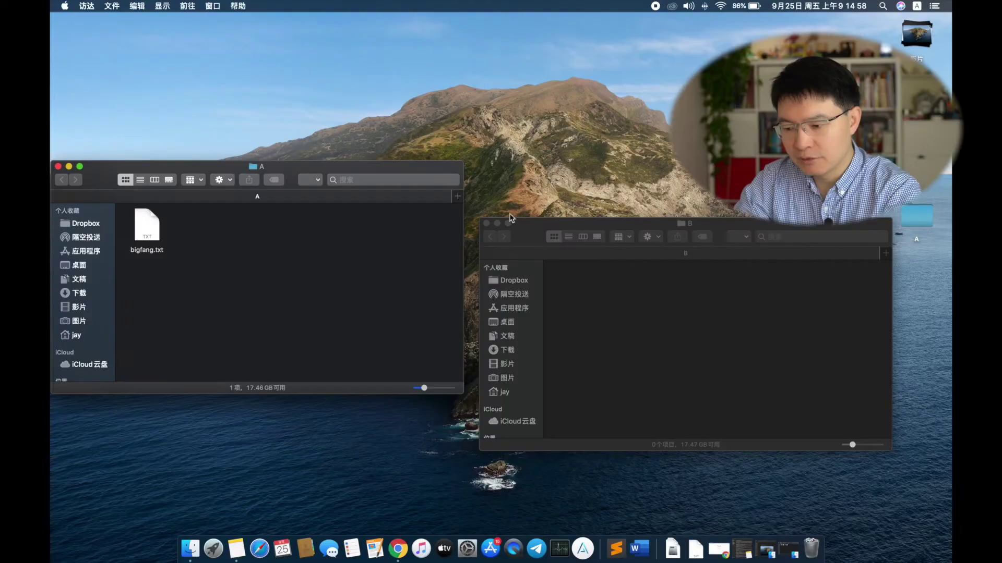
# Arrange the folder A and folder B windows side by side at the same height
pyautogui.moveTo(578, 230); pyautogui.dragTo(576, 160)
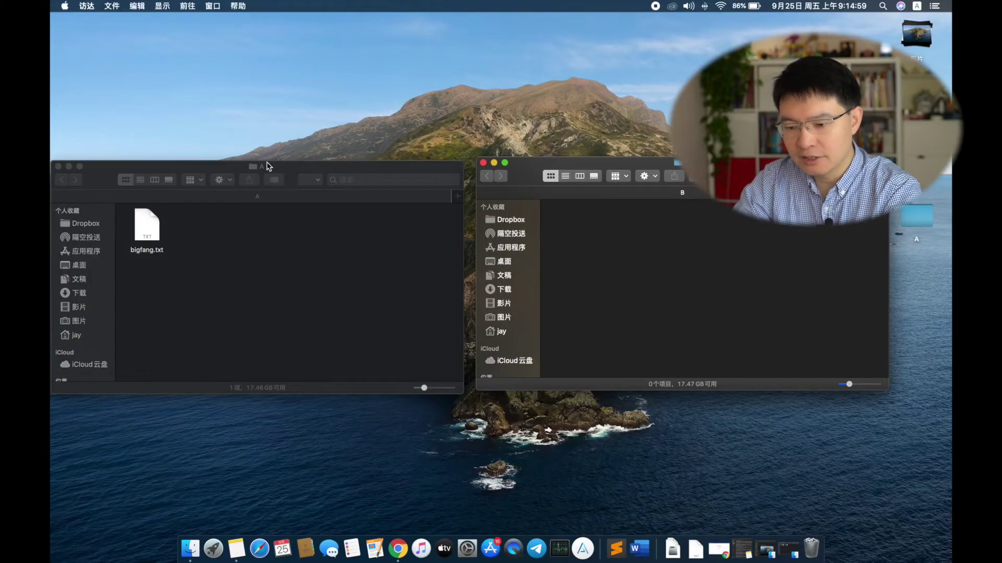
pyautogui.moveTo(286, 168); pyautogui.dragTo(292, 166)
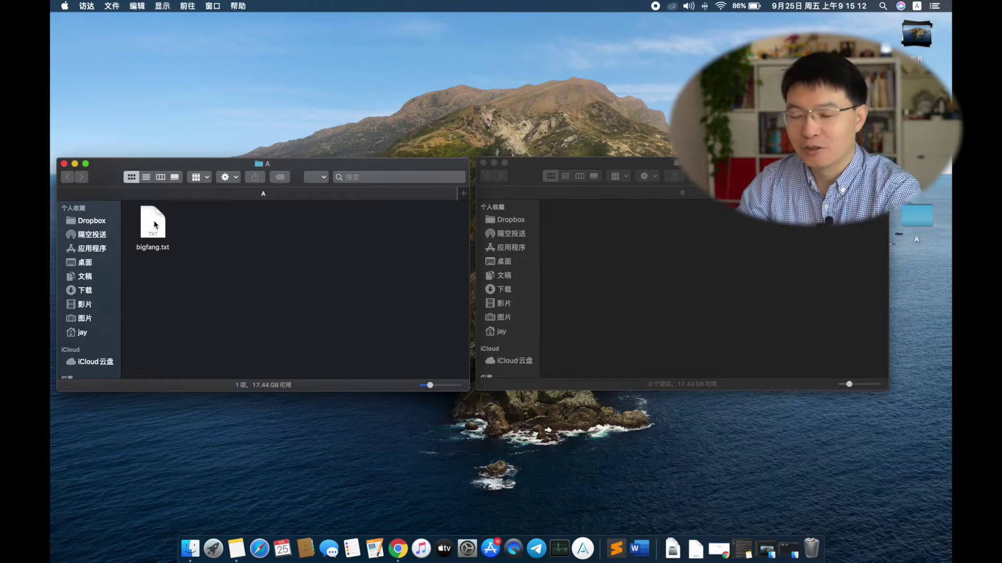
# Try to cut bigfang.txt from folder A and activate folder B's window
pyautogui.click(155, 224)
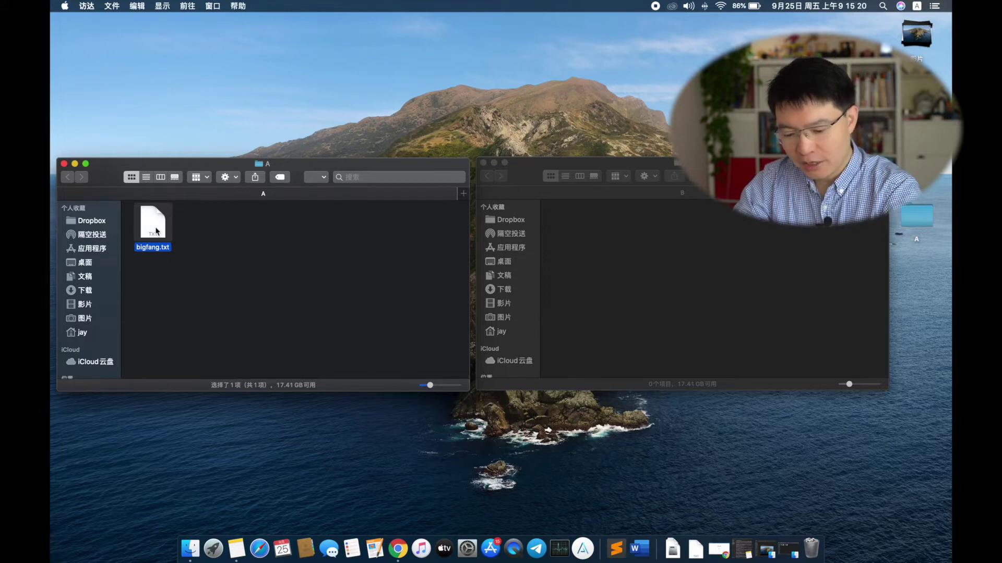
pyautogui.press('super+x')
pyautogui.click(682, 242)
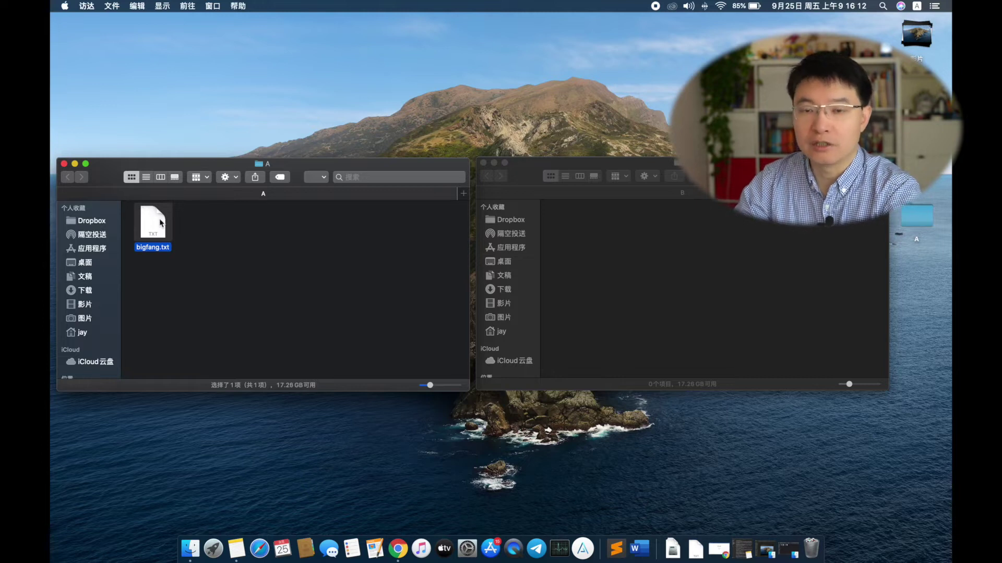
# Copy bigfang.txt in folder A and paste it into folder B as a move instead of a copy
pyautogui.click(168, 232)
pyautogui.click(157, 227)
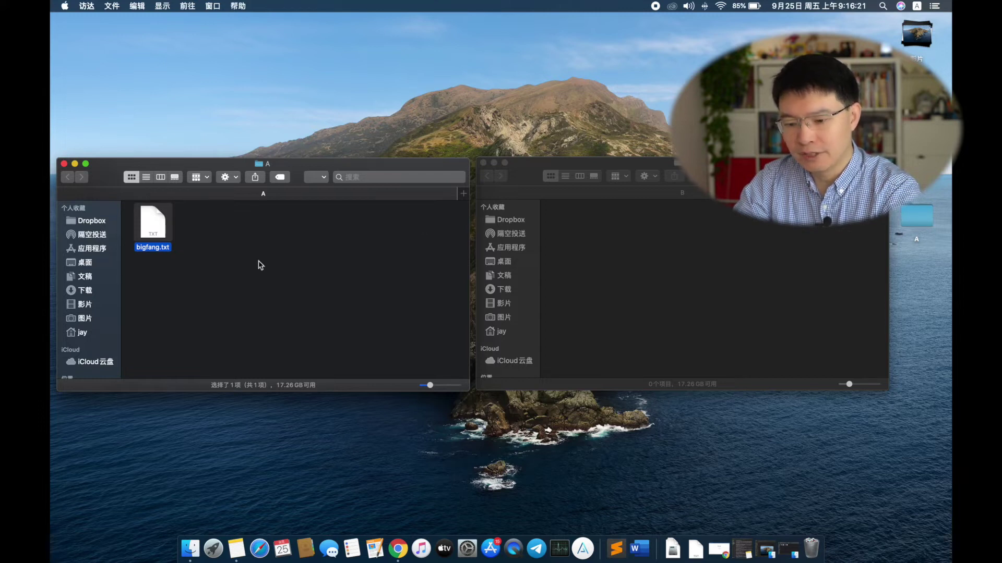
pyautogui.press('super+c')
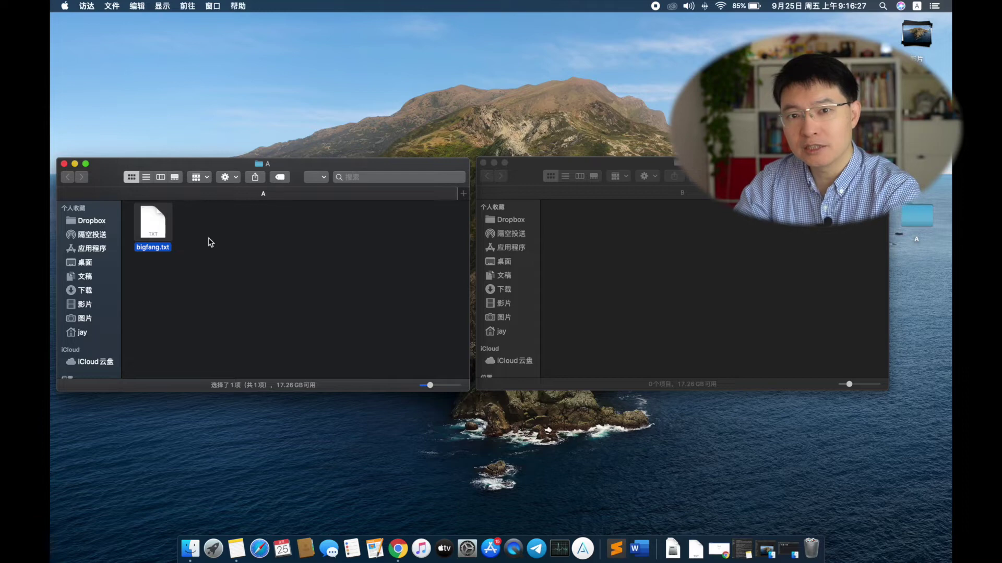
pyautogui.click(636, 241)
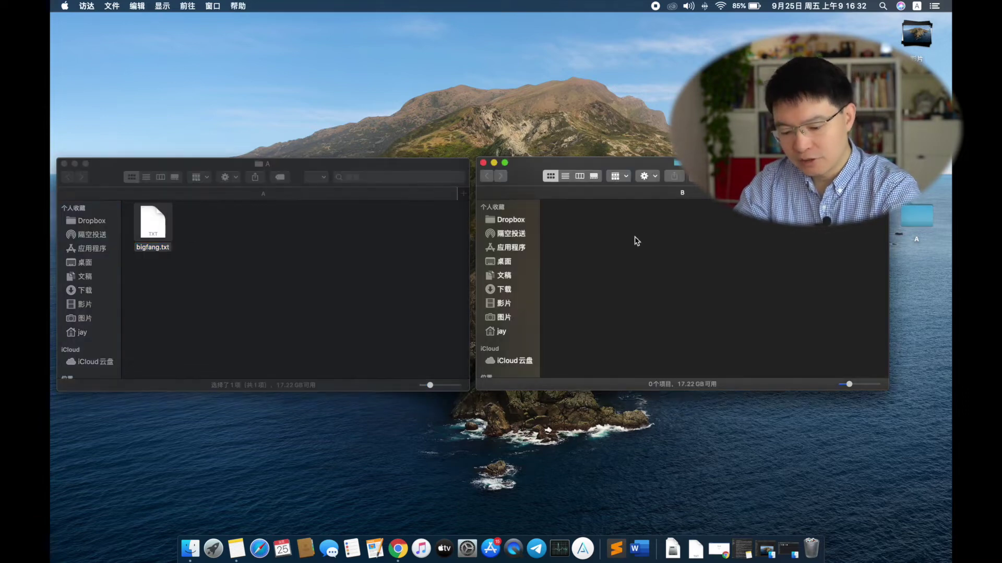
pyautogui.press('super+v')
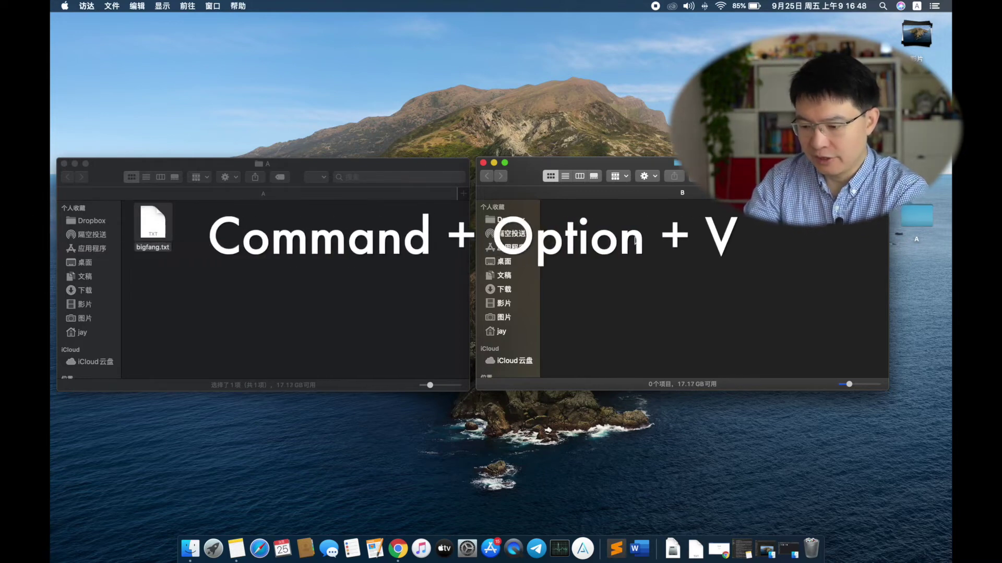
pyautogui.press('super+alt+v')
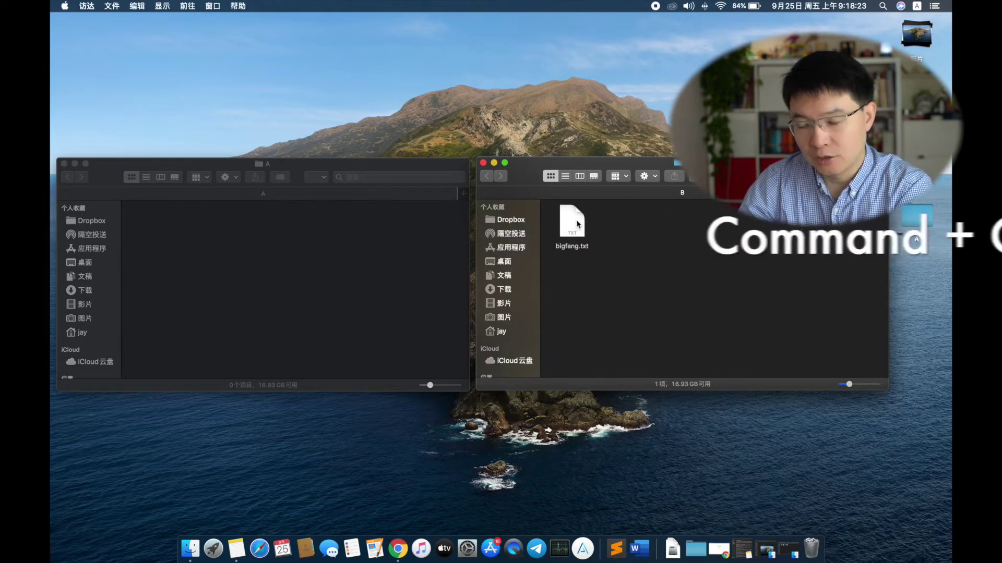
# Move bigfang.txt from folder B to folder A and back, and place a copy of it in folder A
pyautogui.moveTo(573, 230); pyautogui.dragTo(277, 229)
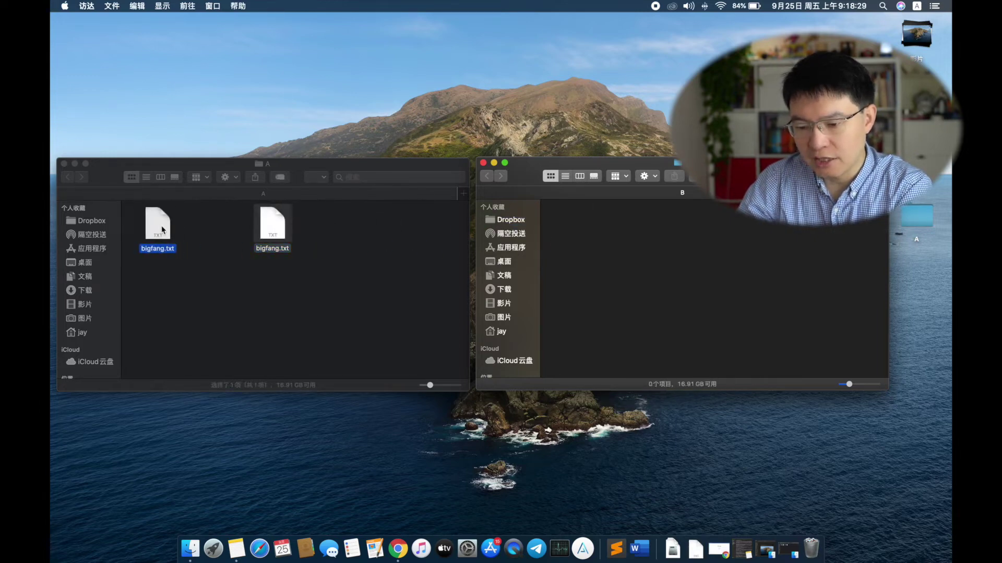
pyautogui.click(171, 233)
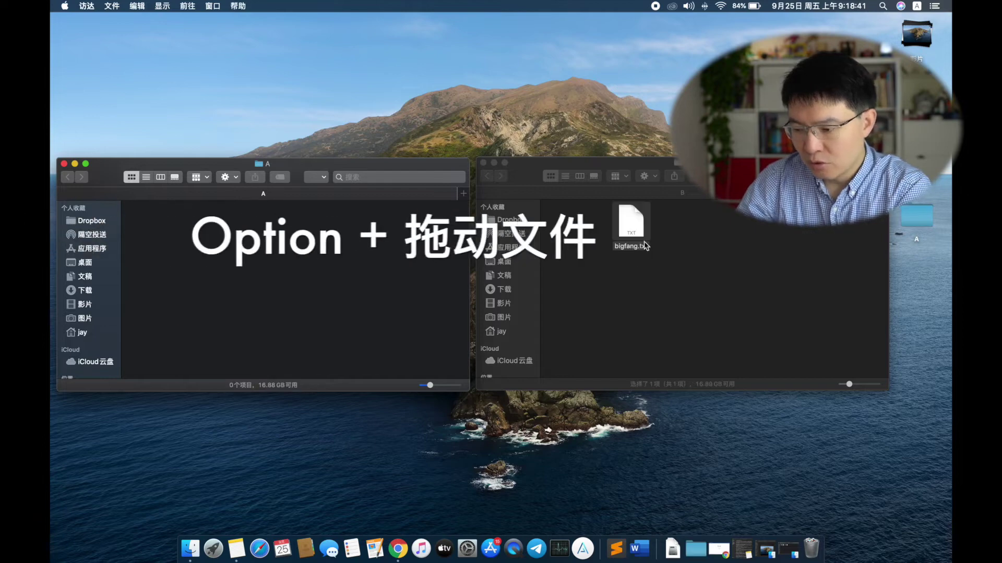
pyautogui.moveTo(633, 218); pyautogui.dragTo(214, 233)
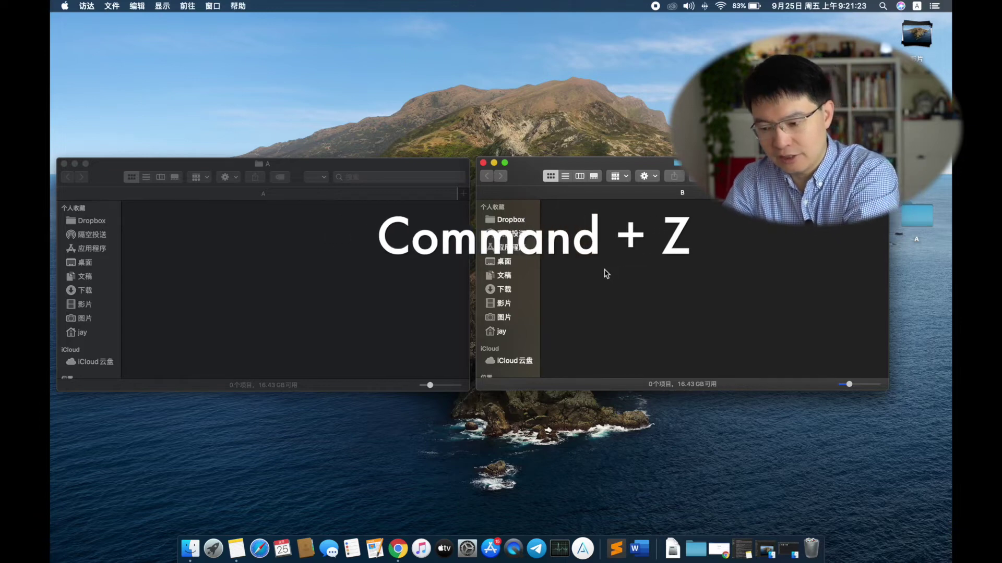
# Undo the last file operations, and move folder B's bigfang.txt to the Trash
pyautogui.press('super+z')
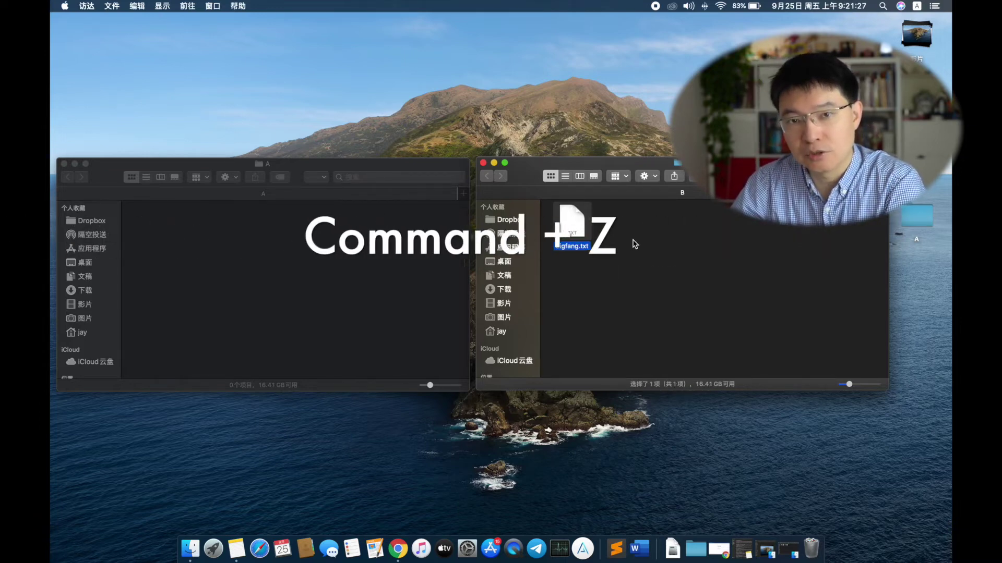
pyautogui.press('super+z')
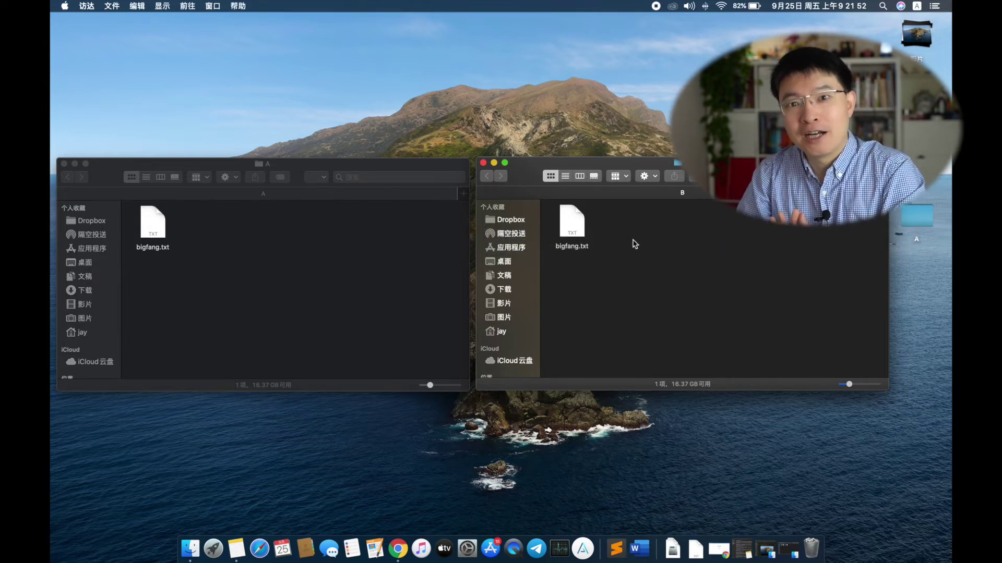
pyautogui.click(571, 224)
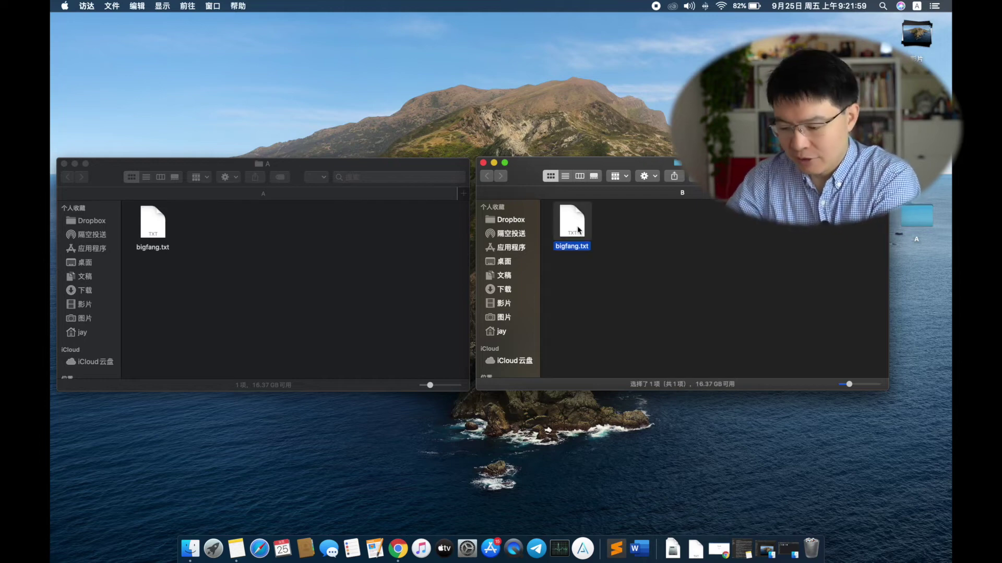
pyautogui.press('super+BackSpace')
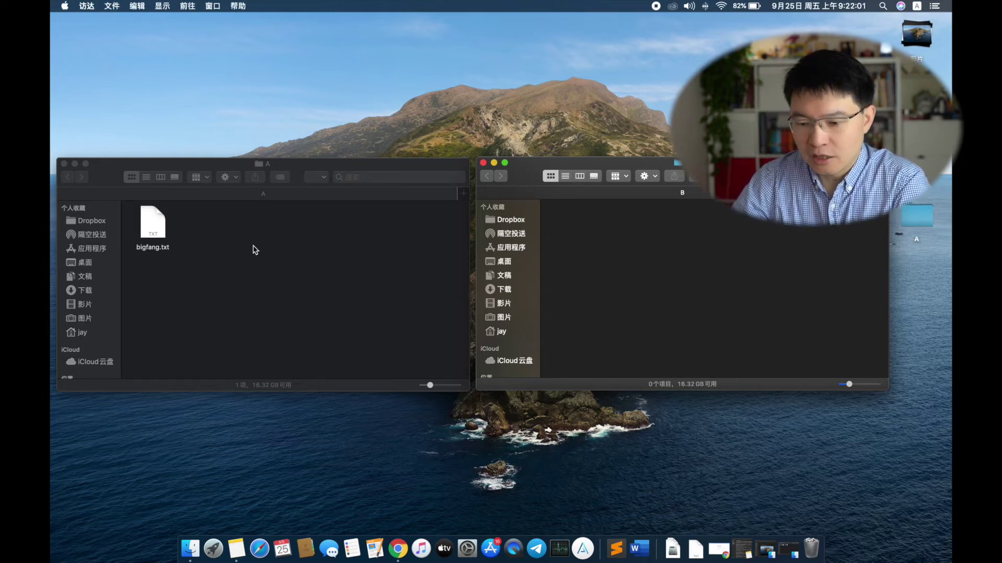
# Duplicate bigfang.txt within folder A using the 复制 (Duplicate) command
pyautogui.click(156, 222)
pyautogui.rightClick(161, 218)
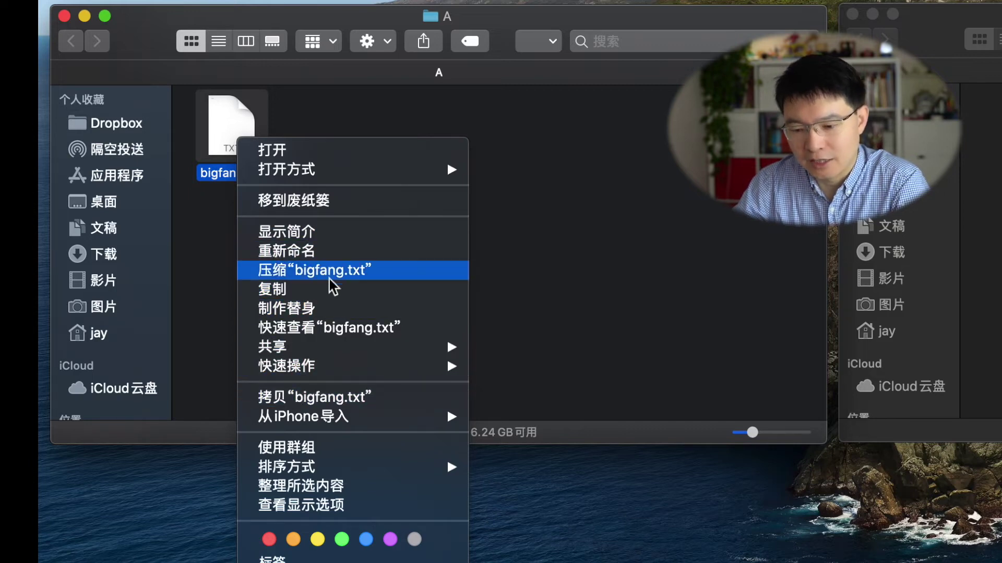
pyautogui.rightClick(225, 120)
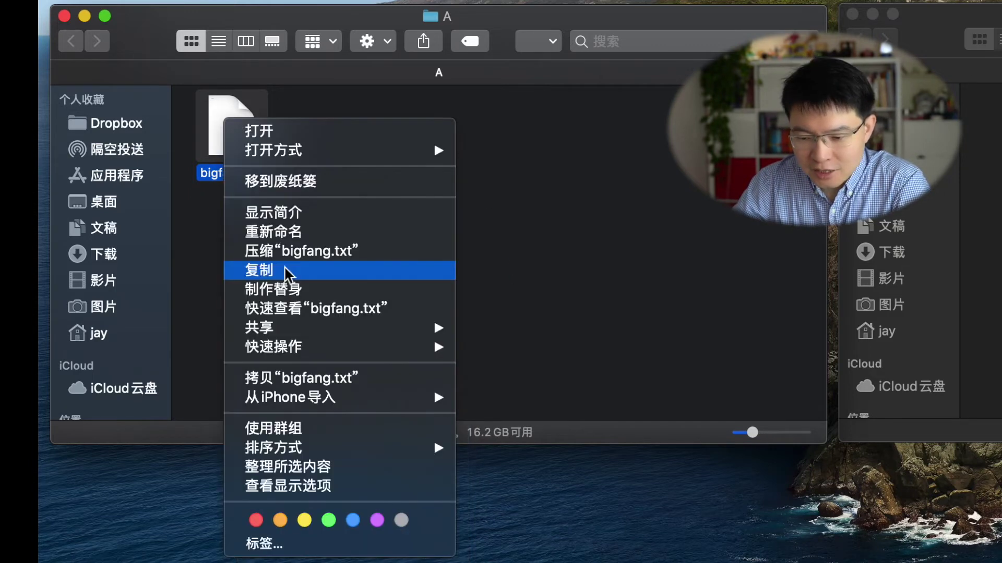
pyautogui.click(284, 268)
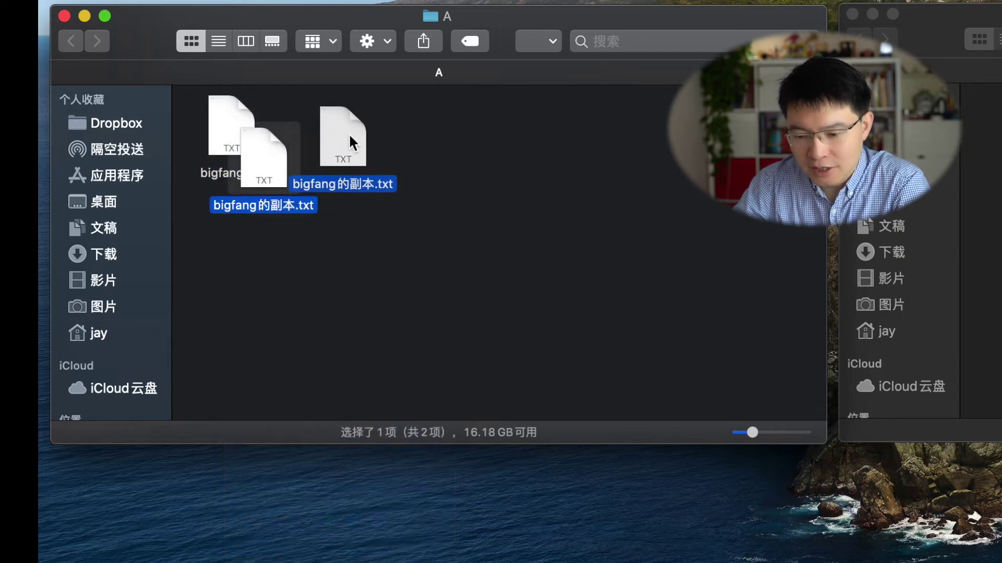
# Copy bigfang.txt from folder A with the 拷贝 (Copy) command and paste it into folder B
pyautogui.rightClick(228, 134)
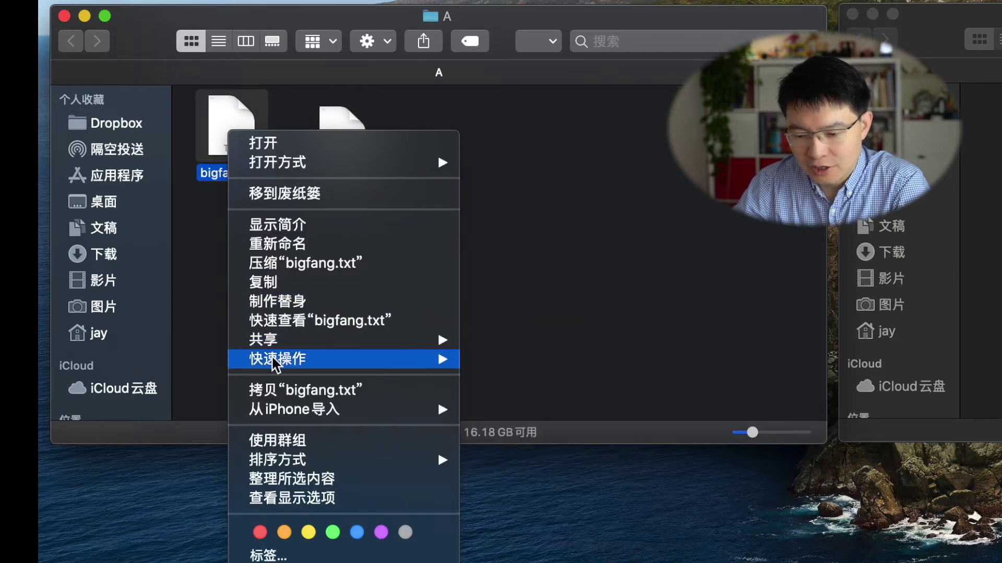
pyautogui.click(296, 390)
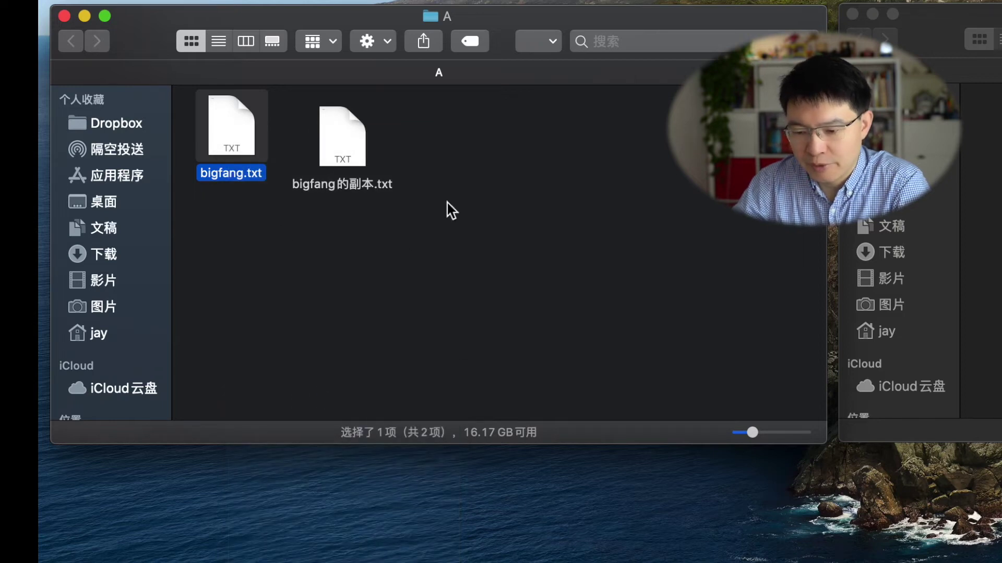
pyautogui.click(527, 242)
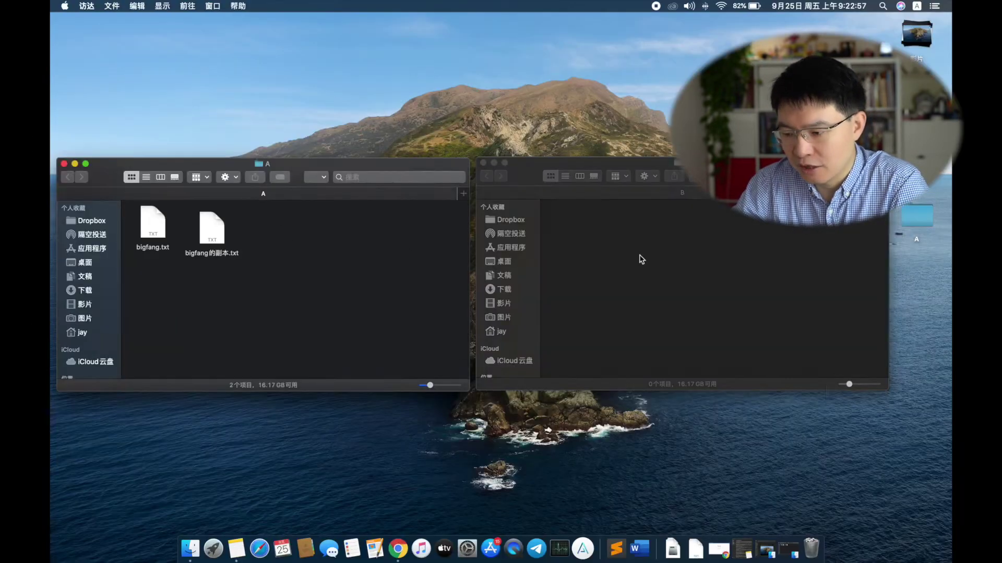
pyautogui.click(616, 253)
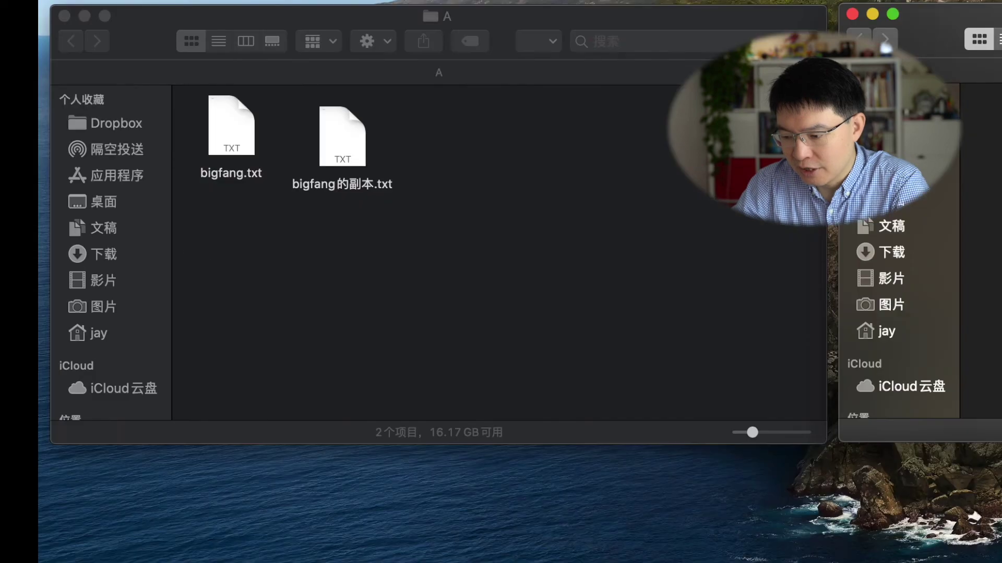
pyautogui.rightClick(603, 246)
pyautogui.click(632, 285)
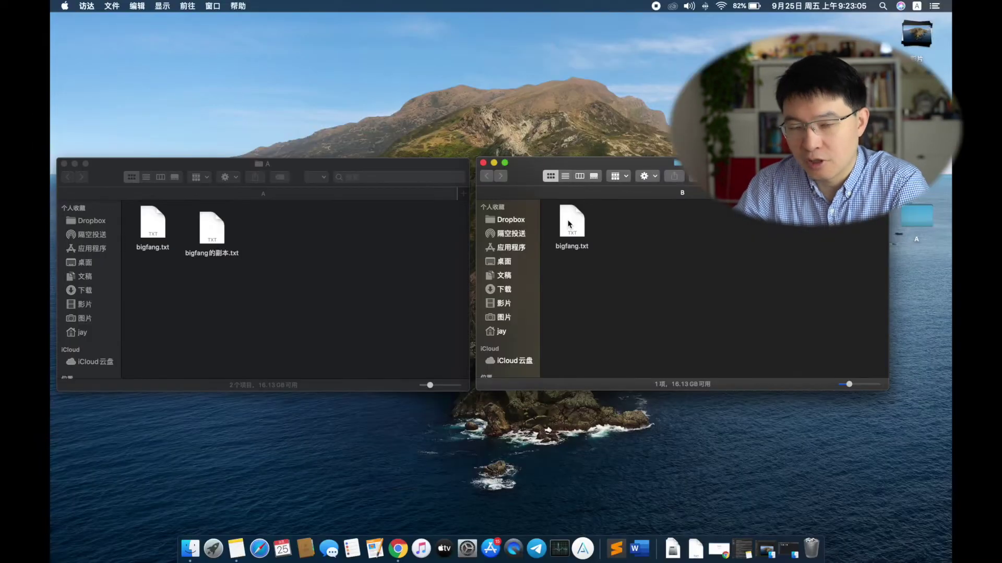
# Make an alias (制作替身) of bigfang.txt in folder A and place it in the empty space below the two files
pyautogui.rightClick(569, 225)
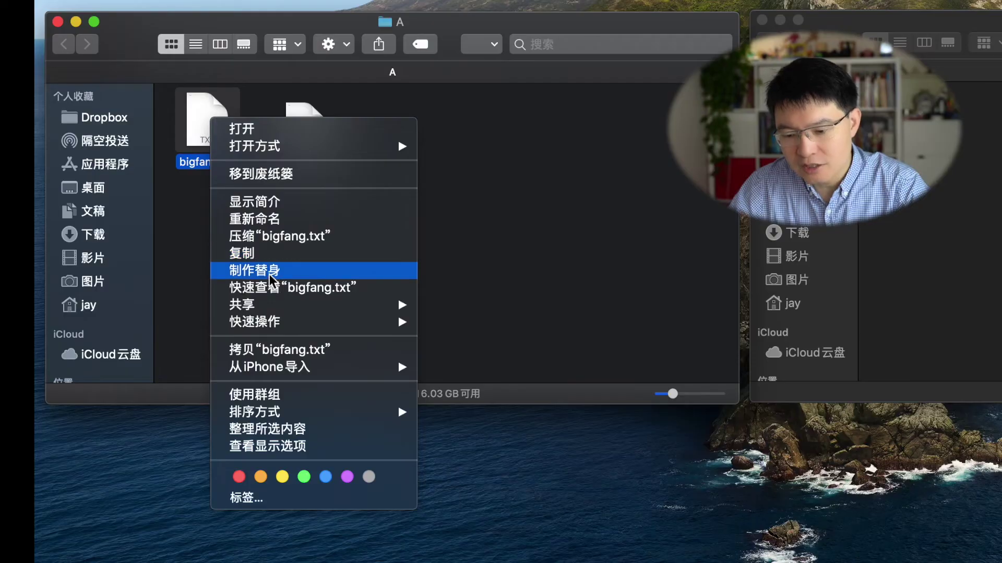
pyautogui.click(269, 274)
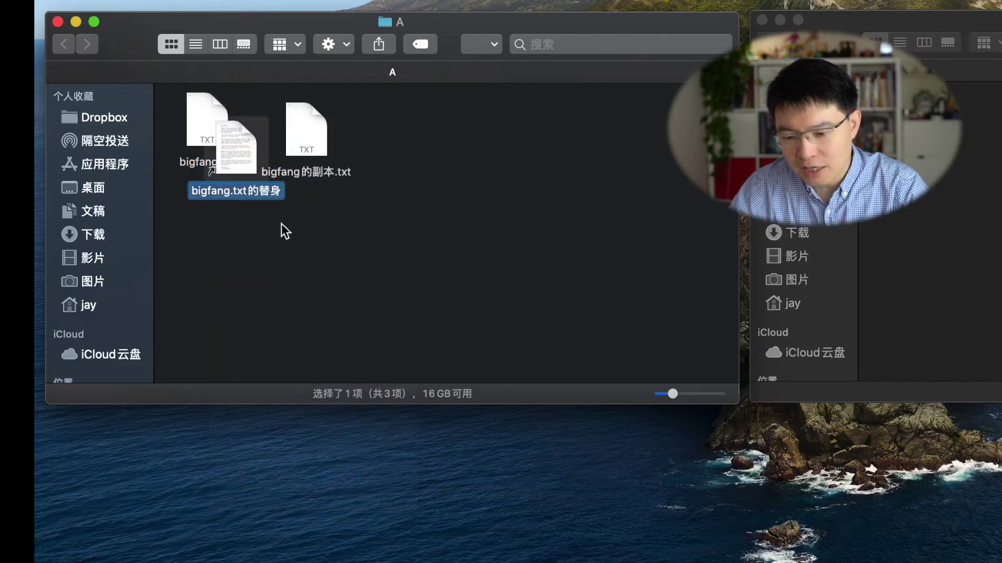
pyautogui.moveTo(240, 148); pyautogui.dragTo(314, 230)
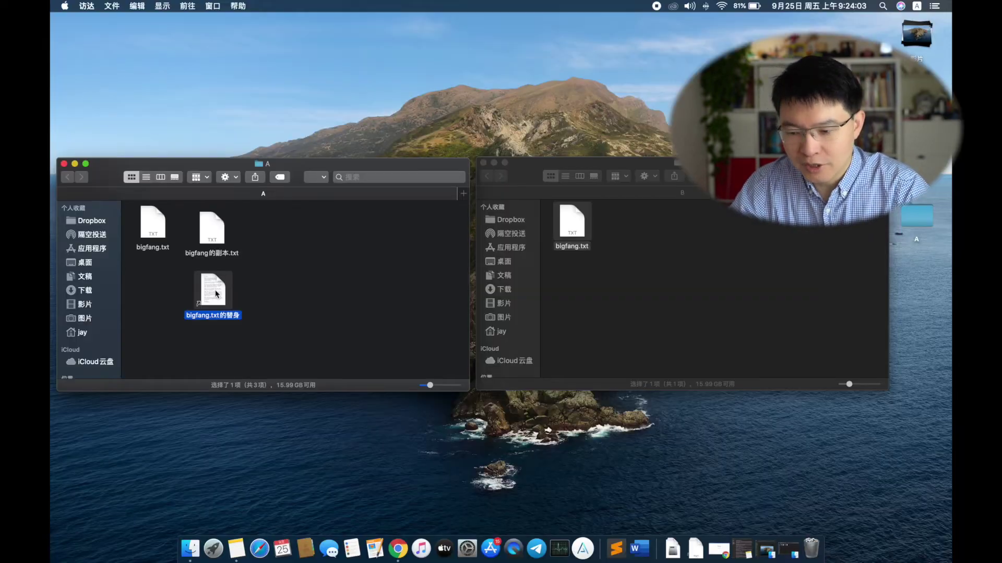
# Move the bigfang.txt alias from folder A to the desktop, then open the document through it and close it again
pyautogui.moveTo(258, 225); pyautogui.dragTo(468, 90)
pyautogui.doubleClick(916, 42)
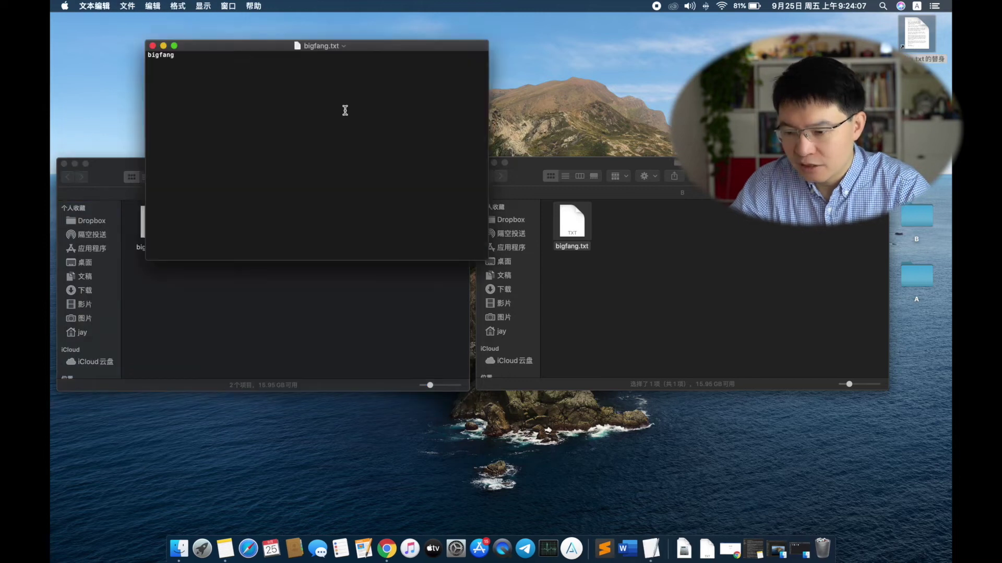
pyautogui.click(152, 46)
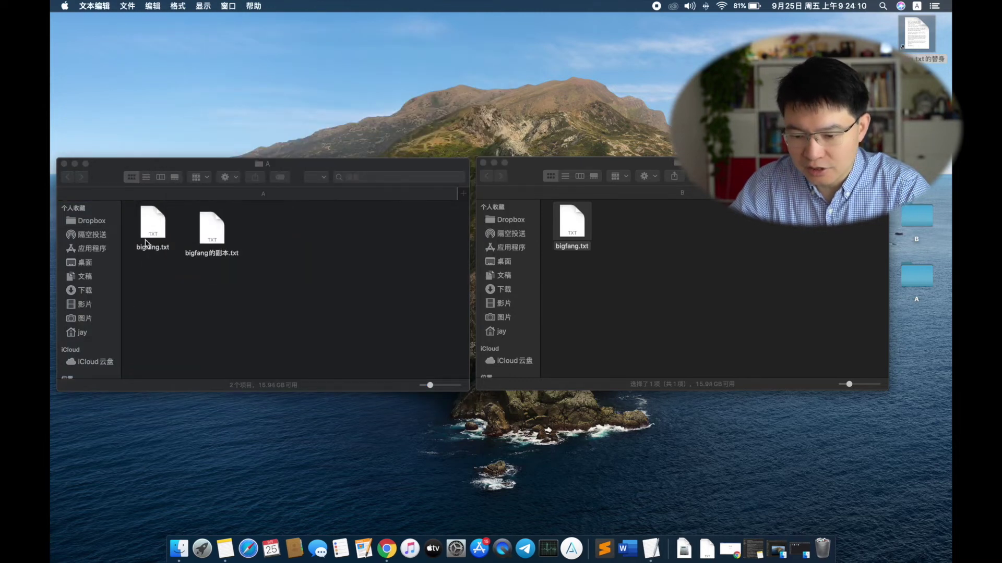